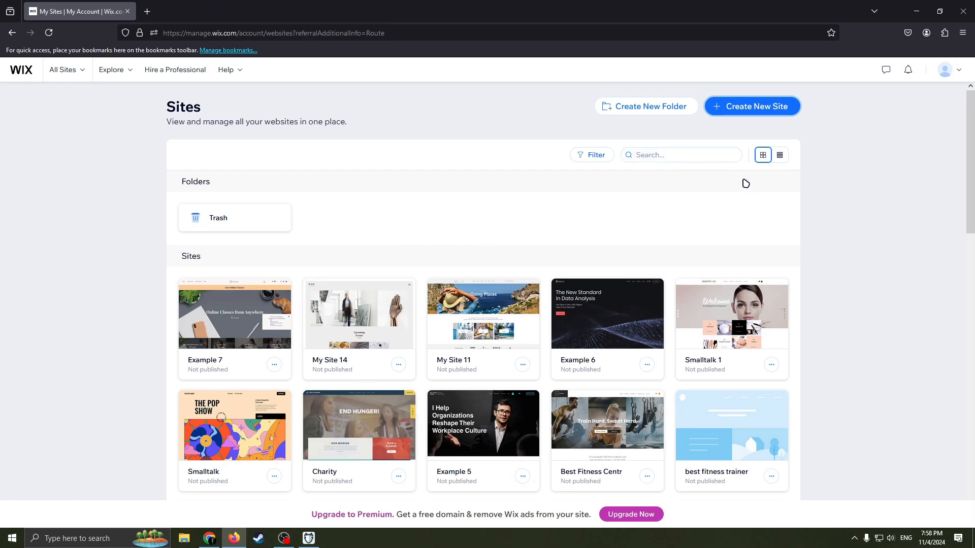
Step: Start creating a new site from the account's site list and choose to set it up without the AI chat
{"action": "left_click", "coordinate": [949, 71]}
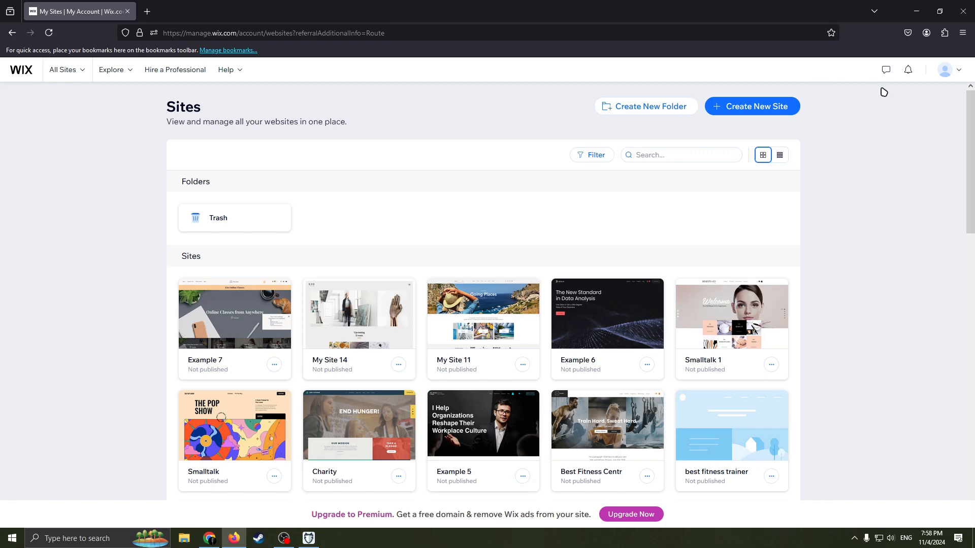
{"action": "left_click", "coordinate": [962, 77]}
{"action": "left_click", "coordinate": [922, 257]}
{"action": "left_click", "coordinate": [772, 115]}
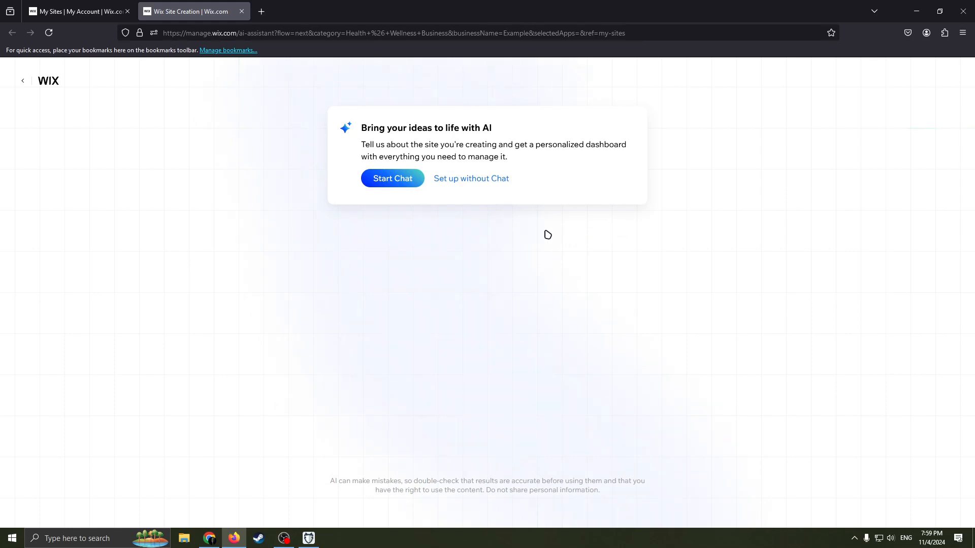
{"action": "left_click", "coordinate": [470, 180]}
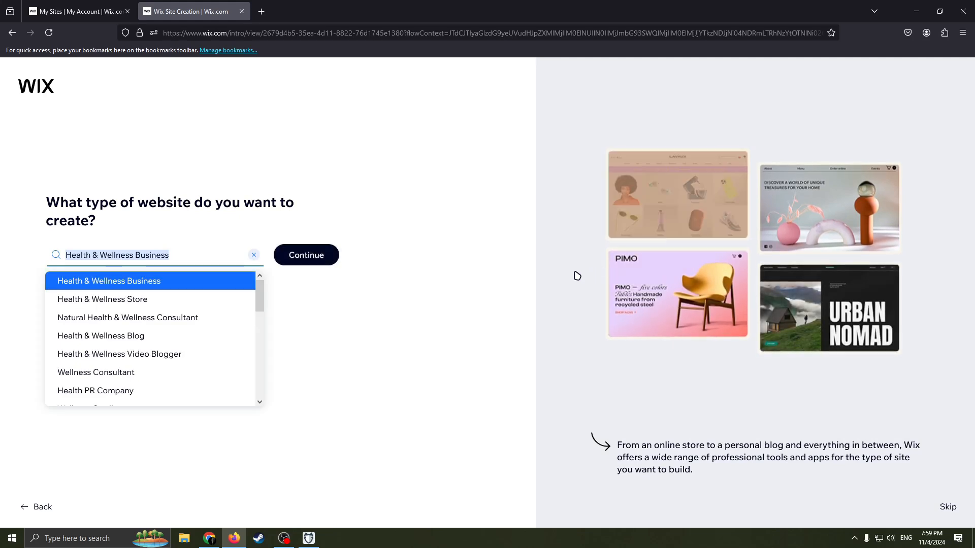
Step: Replace the suggested website type by searching for "fashion", choose Fashion Blogger, and continue
{"action": "left_click", "coordinate": [254, 255]}
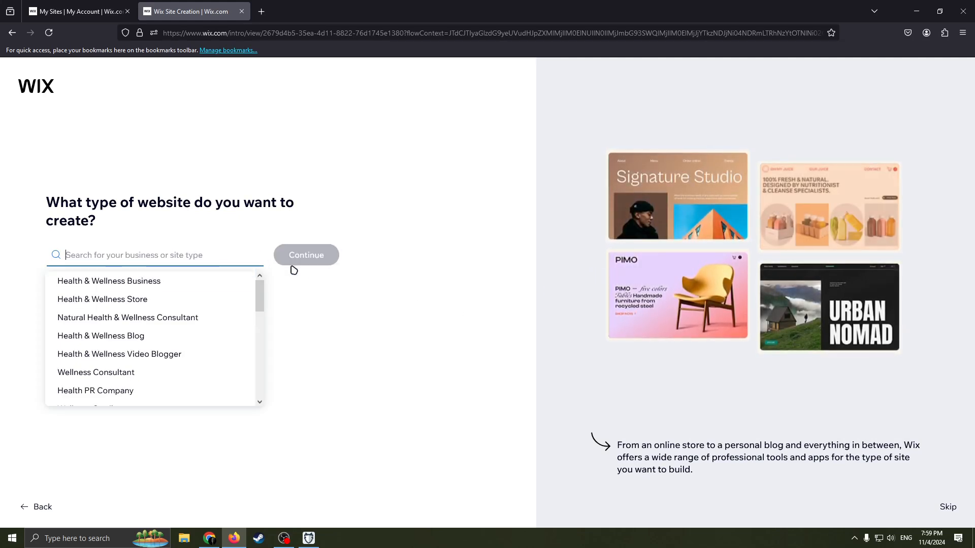
{"action": "type", "text": "fashion"}
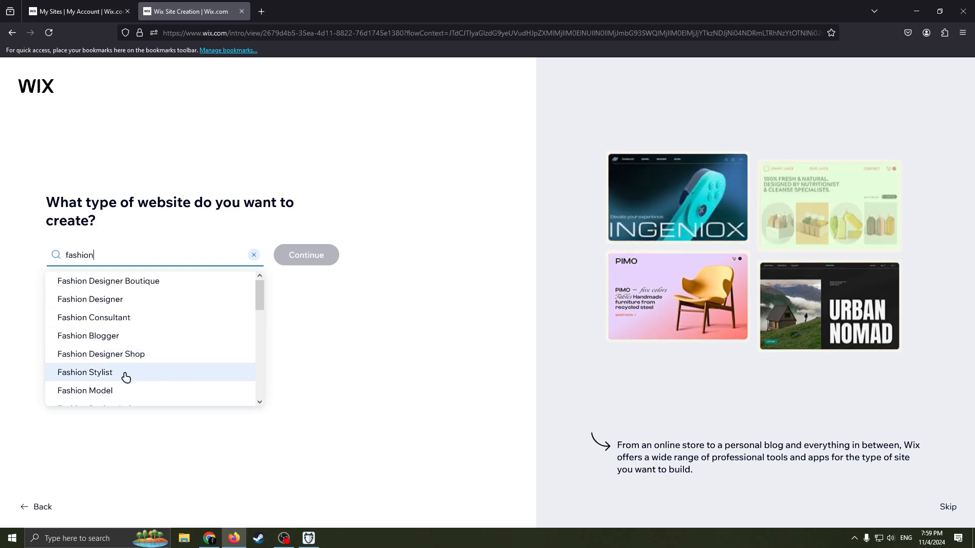
{"action": "scroll", "coordinate": [122, 379], "scroll_direction": "down", "scroll_amount": 2}
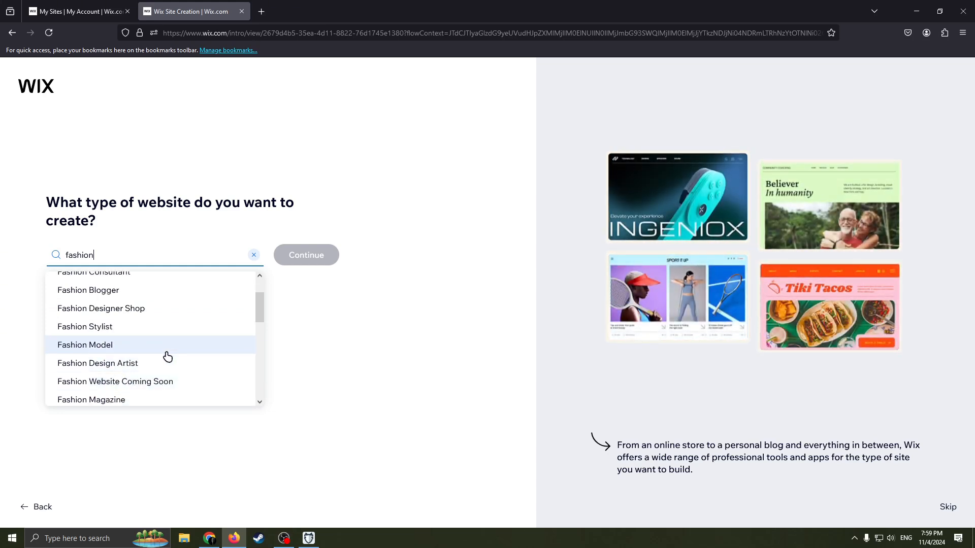
{"action": "scroll", "coordinate": [172, 358], "scroll_direction": "down", "scroll_amount": 3}
{"action": "scroll", "coordinate": [181, 363], "scroll_direction": "down", "scroll_amount": 5}
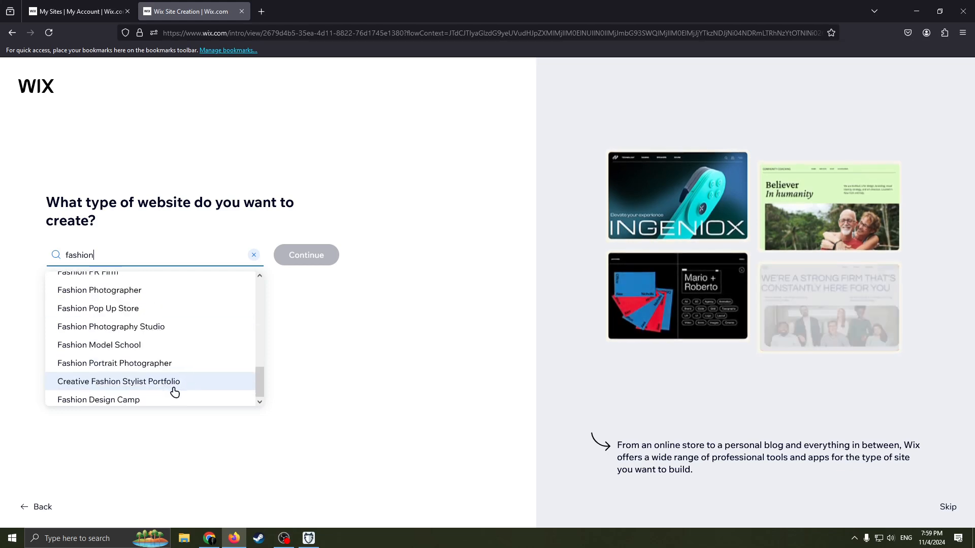
{"action": "scroll", "coordinate": [175, 394], "scroll_direction": "up", "scroll_amount": 5}
{"action": "scroll", "coordinate": [178, 371], "scroll_direction": "up", "scroll_amount": 5}
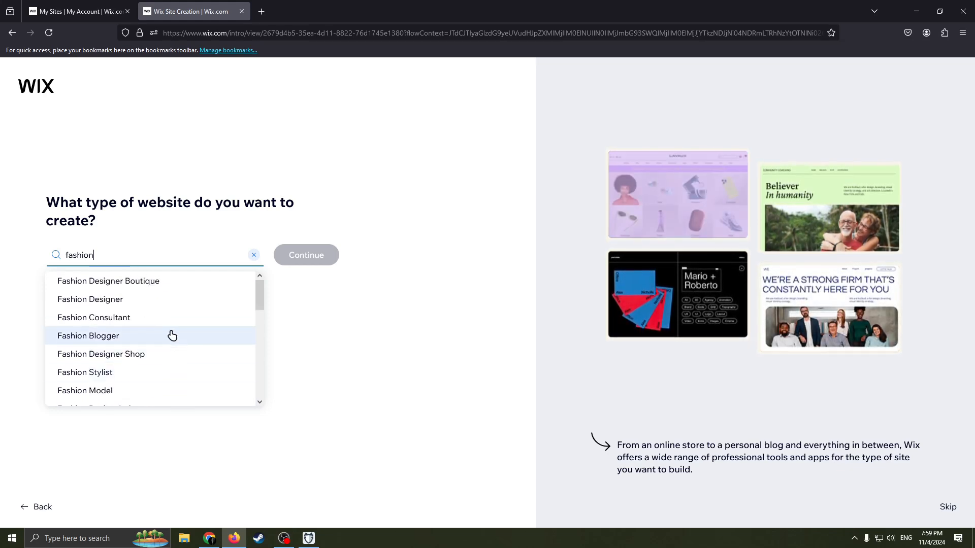
{"action": "type", "text": "ite"}
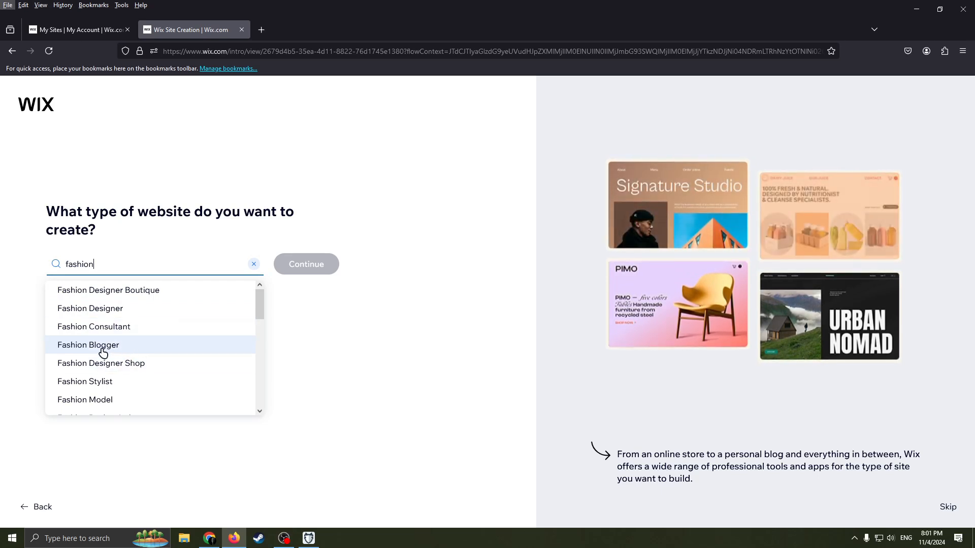
{"action": "scroll", "coordinate": [152, 361], "scroll_direction": "down", "scroll_amount": 3}
{"action": "scroll", "coordinate": [167, 370], "scroll_direction": "up", "scroll_amount": 5}
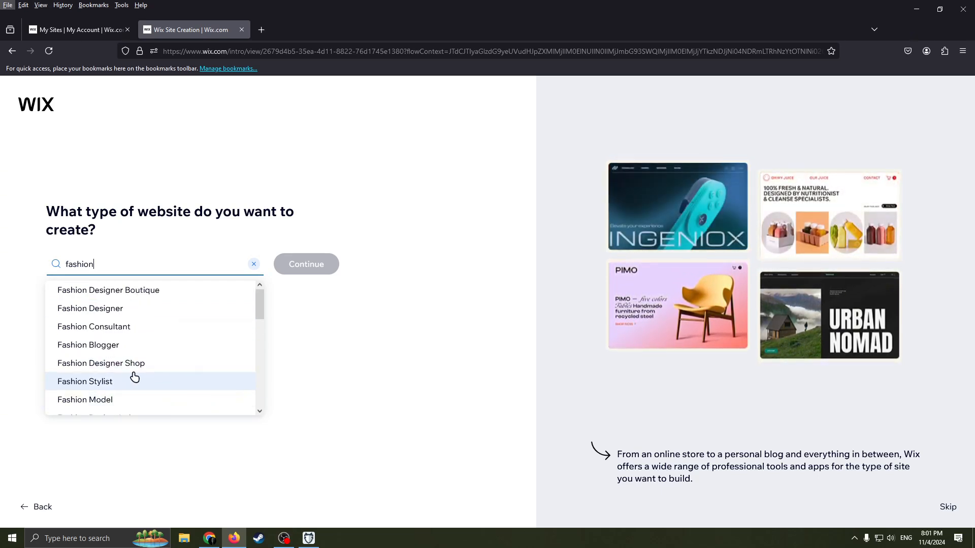
{"action": "key", "text": "alt"}
{"action": "left_click", "coordinate": [100, 341]}
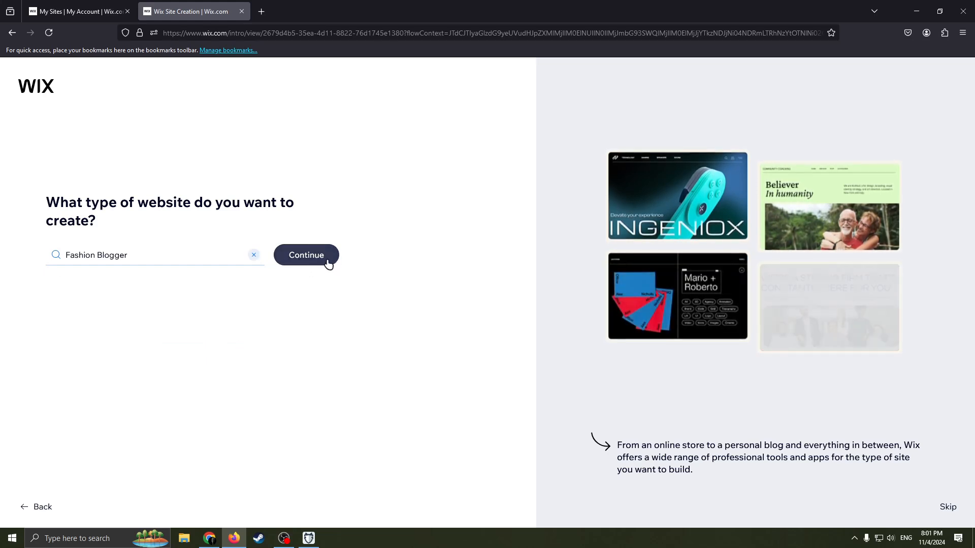
{"action": "left_click", "coordinate": [305, 256]}
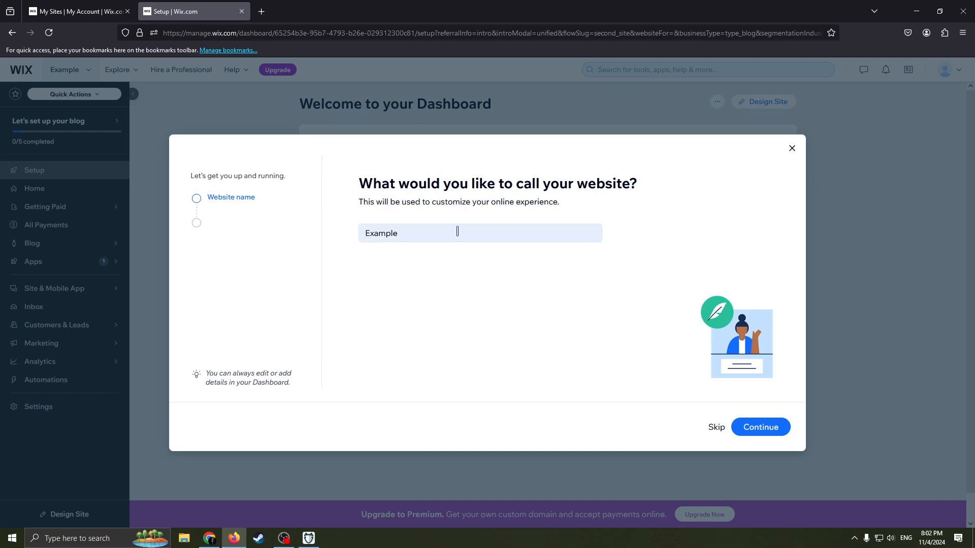
Step: Accept "Example" as the website name and continue to the site goals
{"action": "left_click_drag", "start_coordinate": [532, 188], "coordinate": [663, 192]}
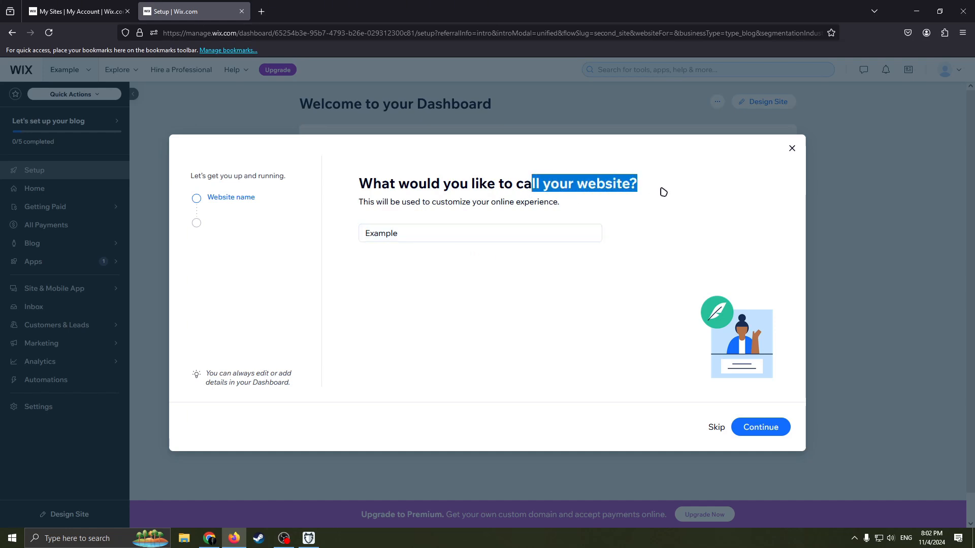
{"action": "left_click", "coordinate": [523, 190]}
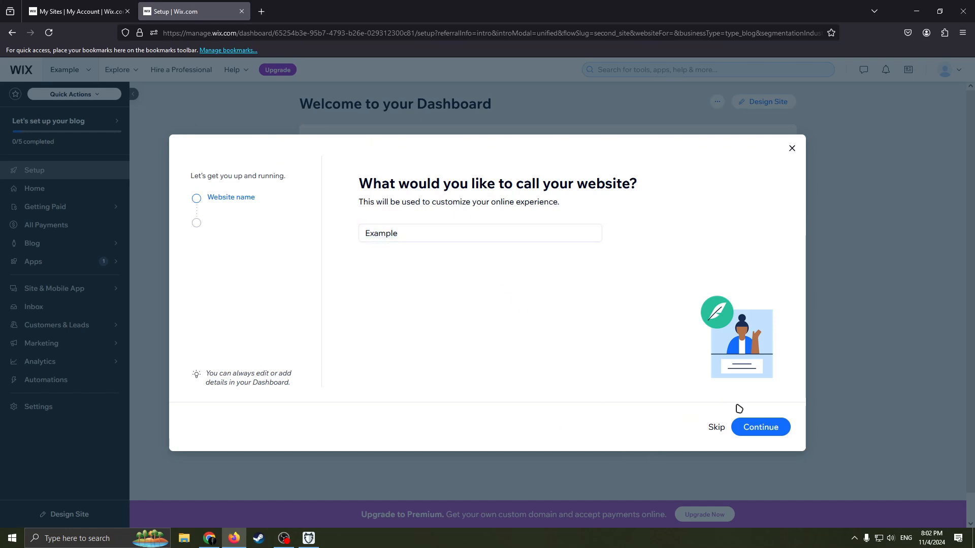
{"action": "left_click", "coordinate": [732, 426]}
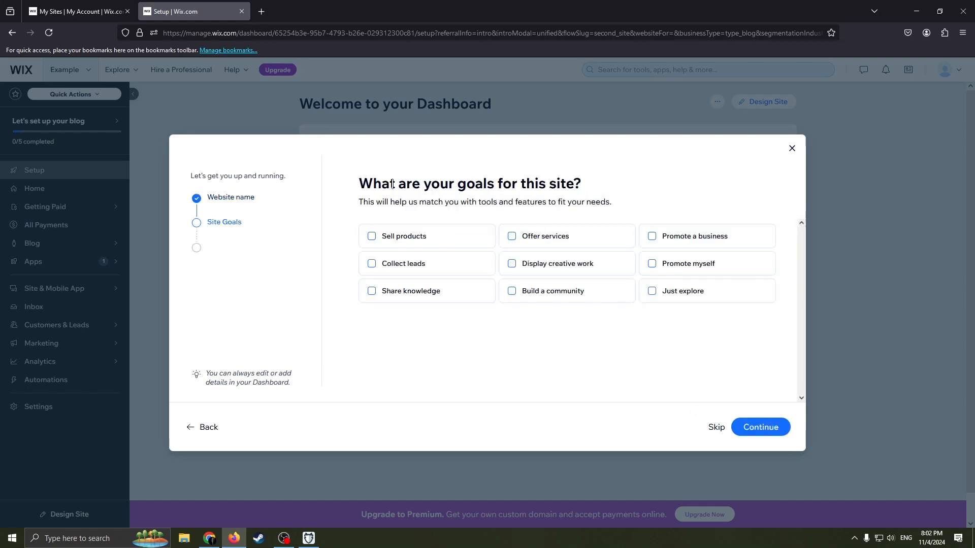
Step: Select Share knowledge, Display creative work, Build a community and Promote myself as the site's goals
{"action": "left_click_drag", "start_coordinate": [392, 183], "coordinate": [459, 189]}
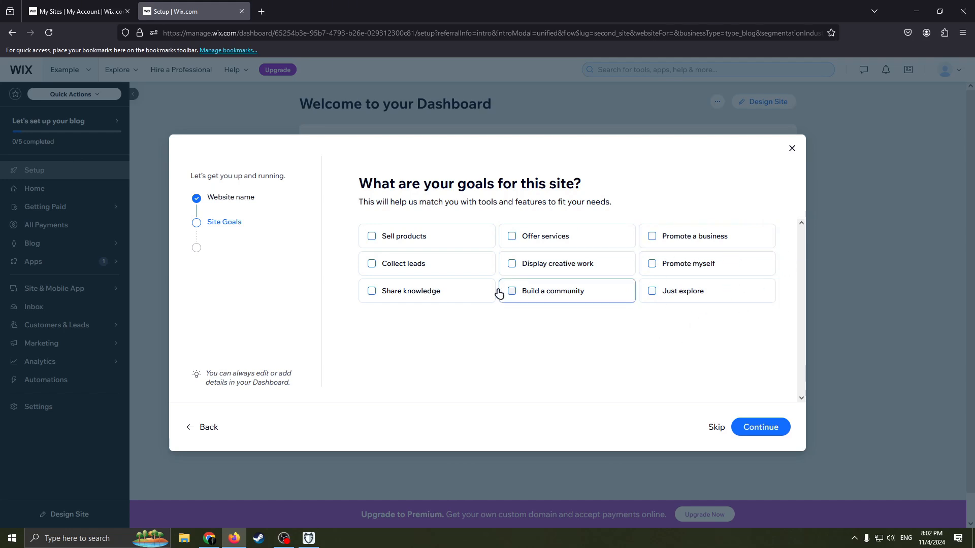
{"action": "left_click", "coordinate": [504, 323]}
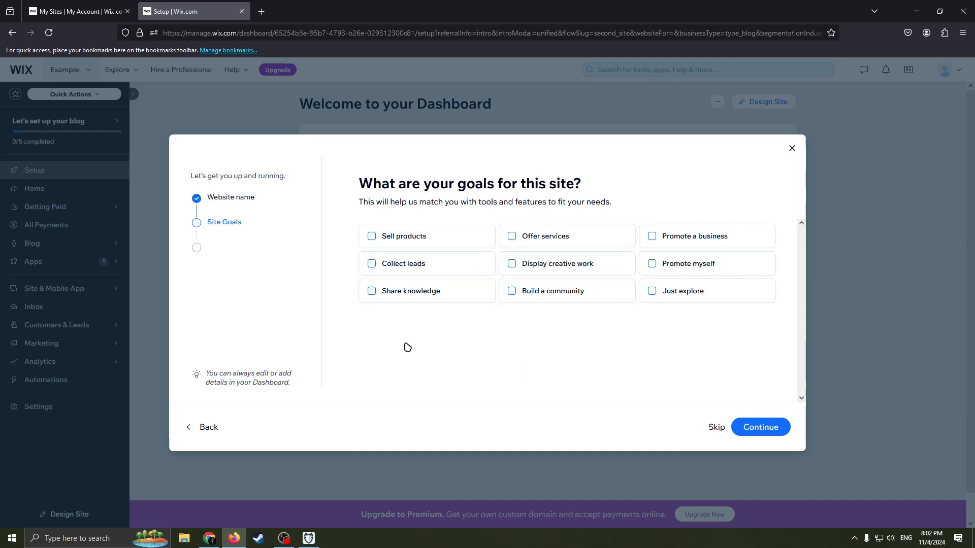
{"action": "left_click", "coordinate": [393, 300]}
{"action": "left_click", "coordinate": [550, 271]}
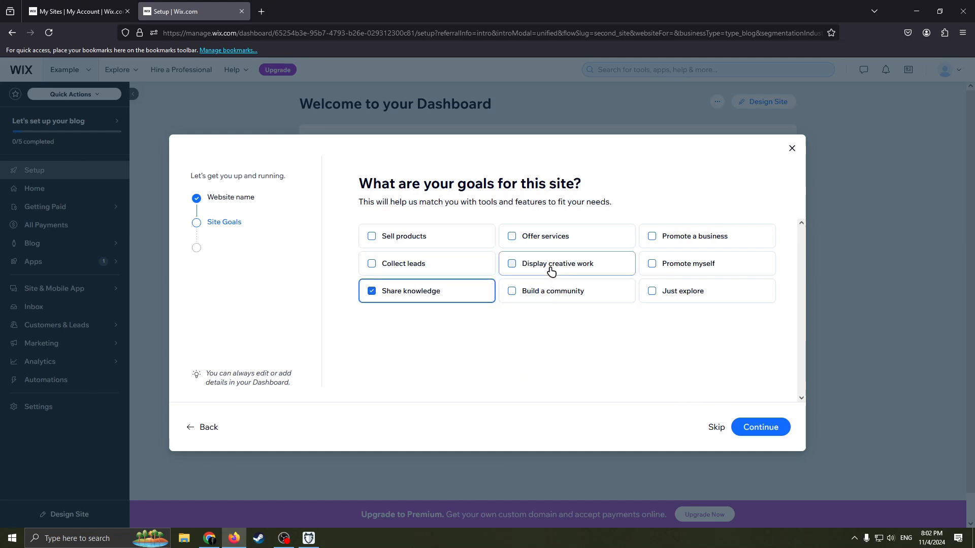
{"action": "left_click", "coordinate": [539, 293]}
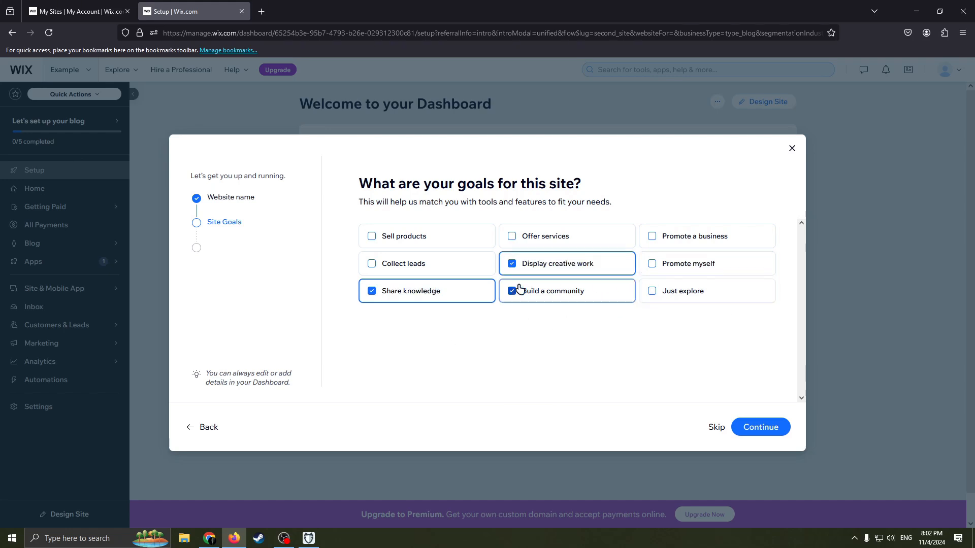
{"action": "left_click", "coordinate": [697, 265]}
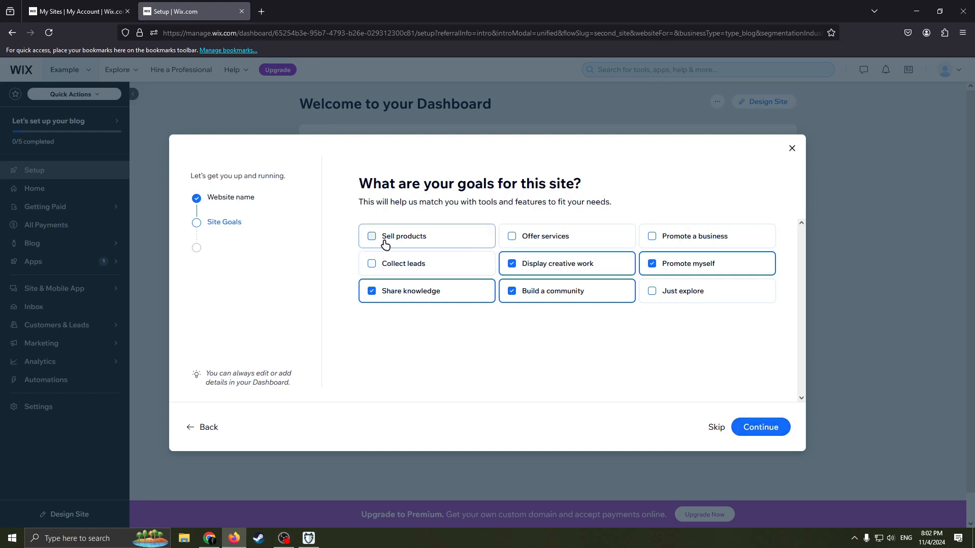
{"action": "left_click", "coordinate": [427, 240]}
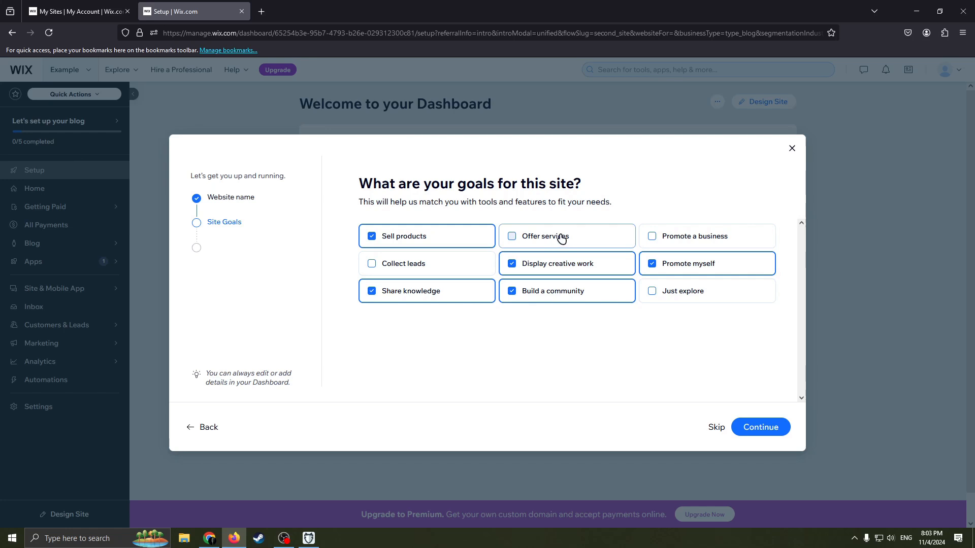
{"action": "left_click", "coordinate": [524, 237]}
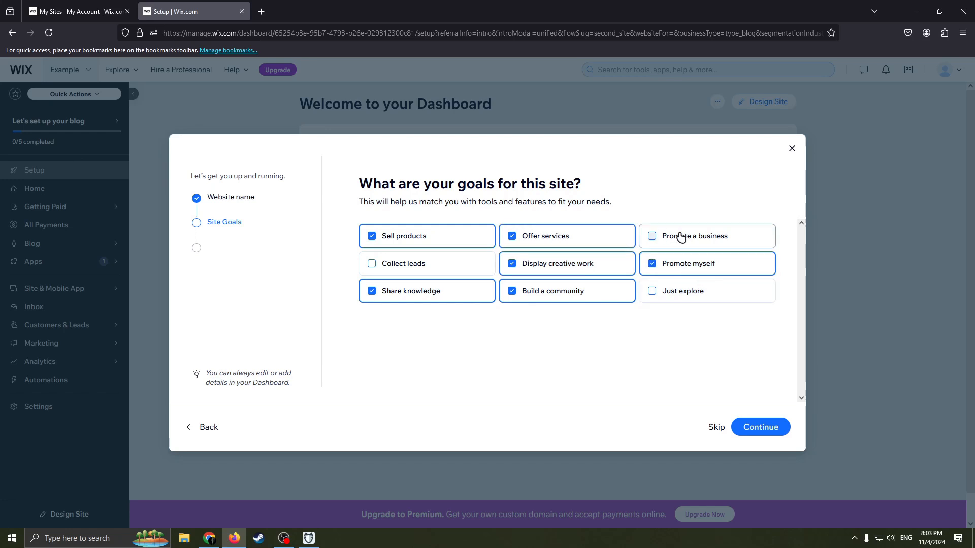
{"action": "left_click", "coordinate": [545, 237]}
{"action": "left_click", "coordinate": [405, 240]}
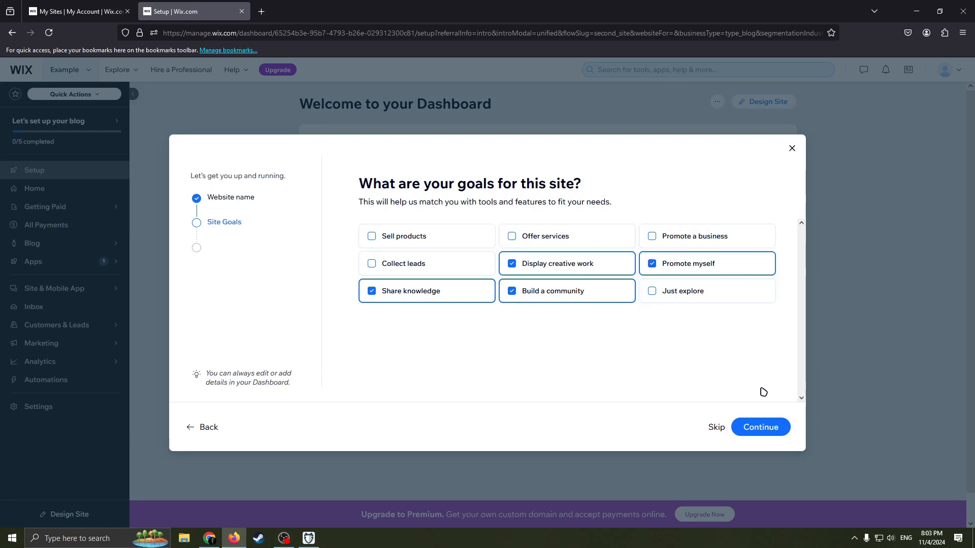
Step: Finish the site setup questions with the Blog and Instagram Feed apps selected and continue to the dashboard
{"action": "left_click", "coordinate": [760, 427]}
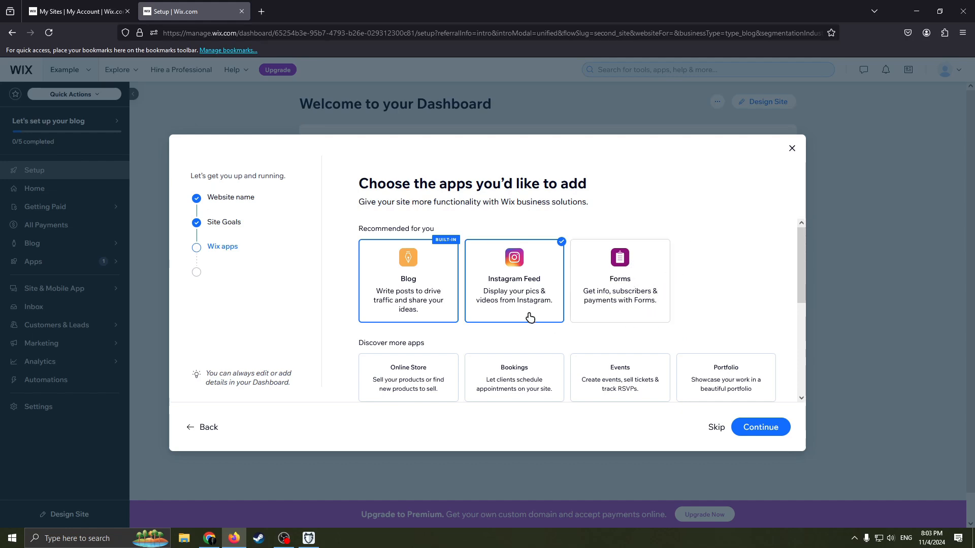
{"action": "scroll", "coordinate": [520, 305], "scroll_direction": "down", "scroll_amount": 2}
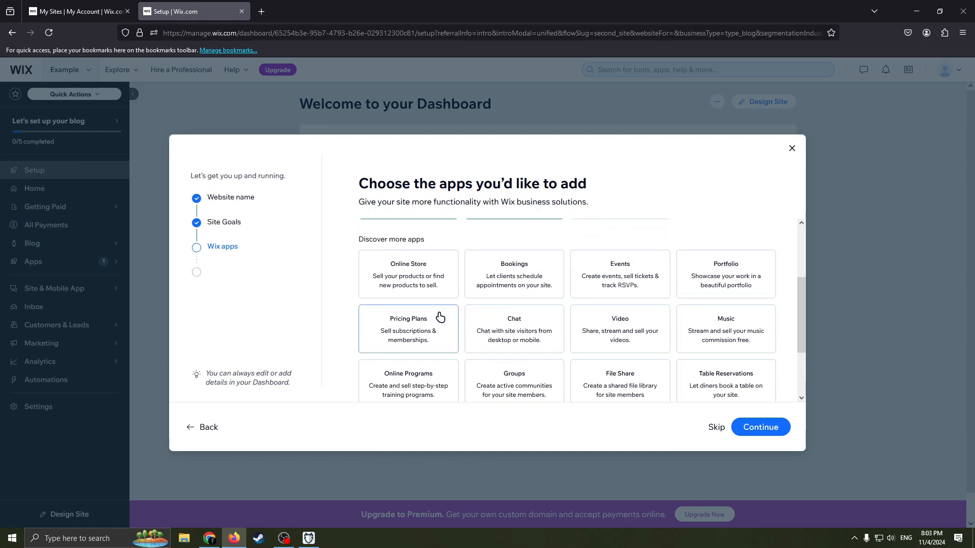
{"action": "scroll", "coordinate": [541, 337], "scroll_direction": "down", "scroll_amount": 1}
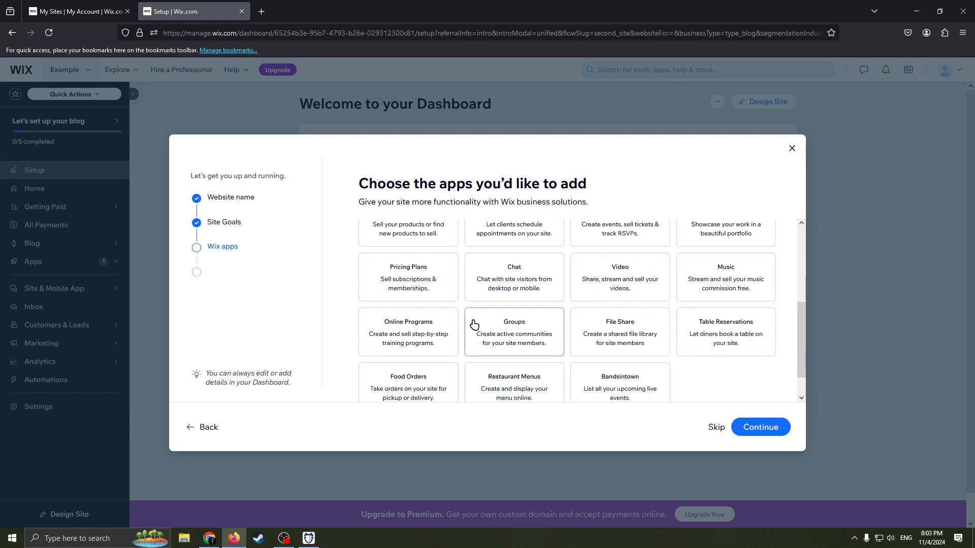
{"action": "scroll", "coordinate": [599, 311], "scroll_direction": "up", "scroll_amount": 3}
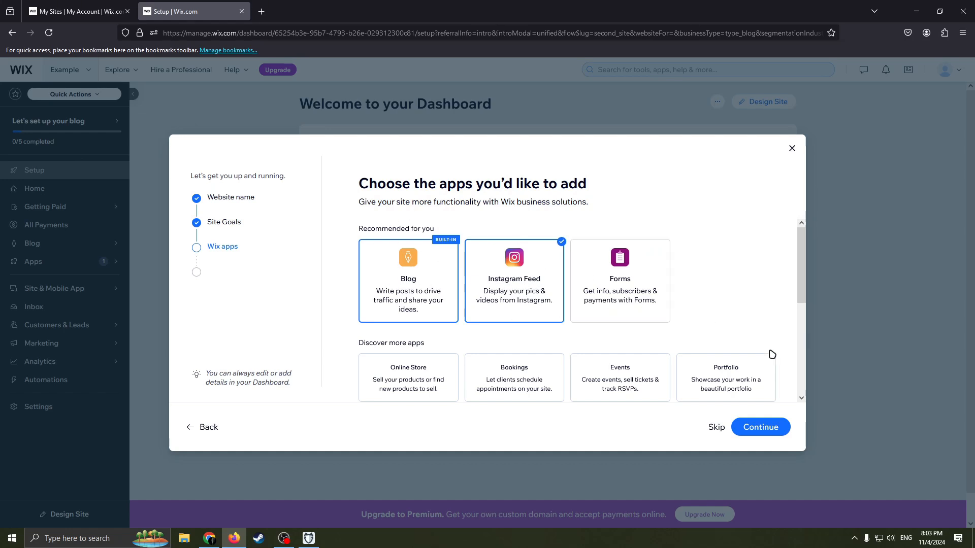
{"action": "left_click", "coordinate": [745, 432]}
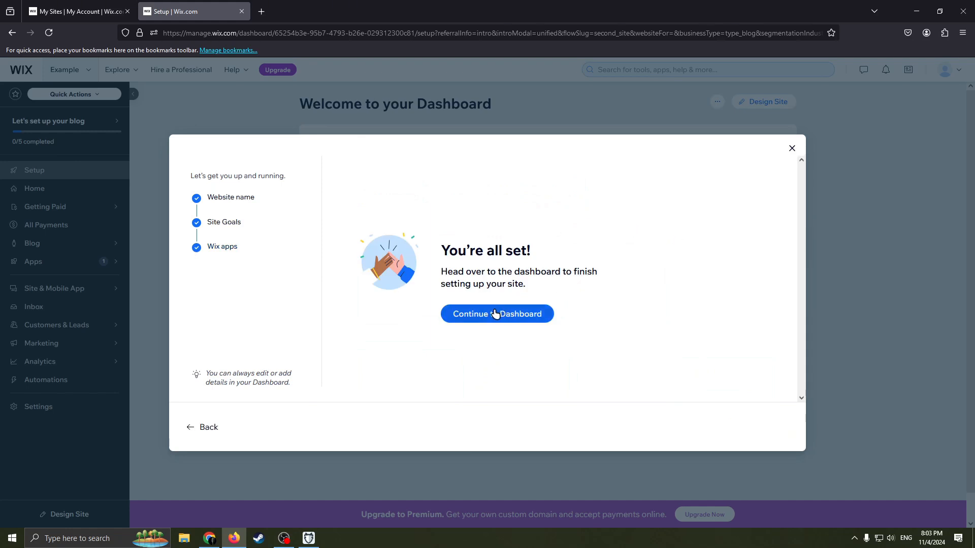
{"action": "left_click", "coordinate": [491, 315]}
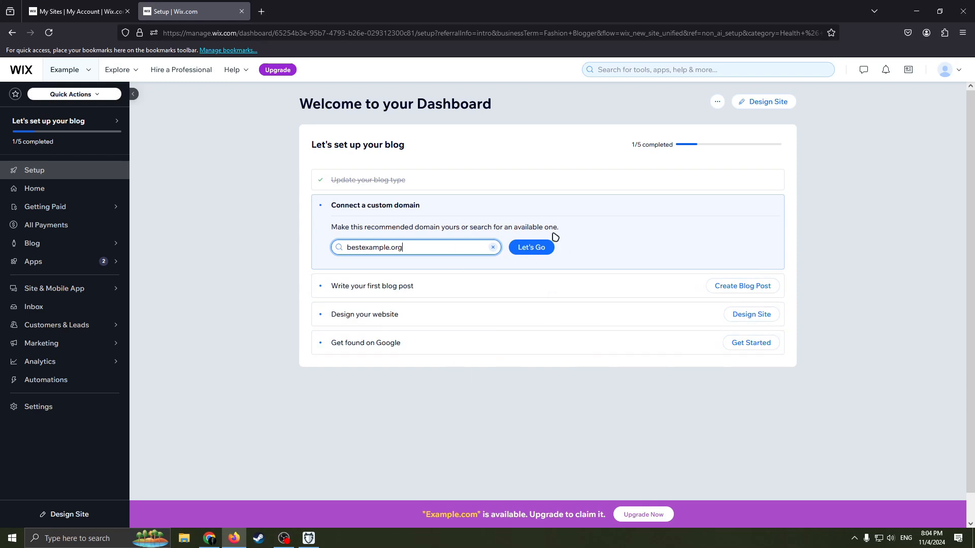
Step: Start designing the website from the blog setup checklist and choose to customize a template
{"action": "scroll", "coordinate": [515, 258], "scroll_direction": "down", "scroll_amount": 1}
{"action": "scroll", "coordinate": [533, 279], "scroll_direction": "up", "scroll_amount": 1}
{"action": "scroll", "coordinate": [612, 257], "scroll_direction": "down", "scroll_amount": 1}
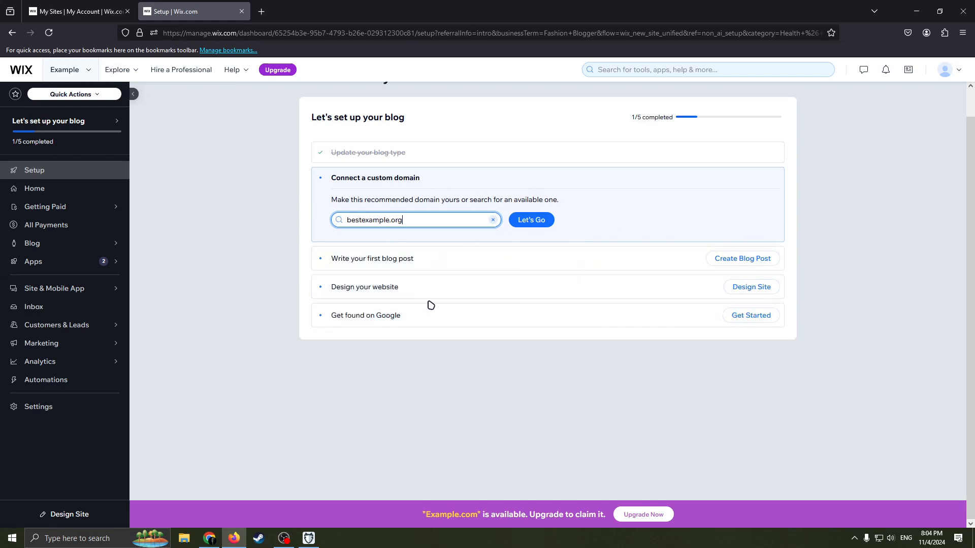
{"action": "scroll", "coordinate": [509, 288], "scroll_direction": "up", "scroll_amount": 1}
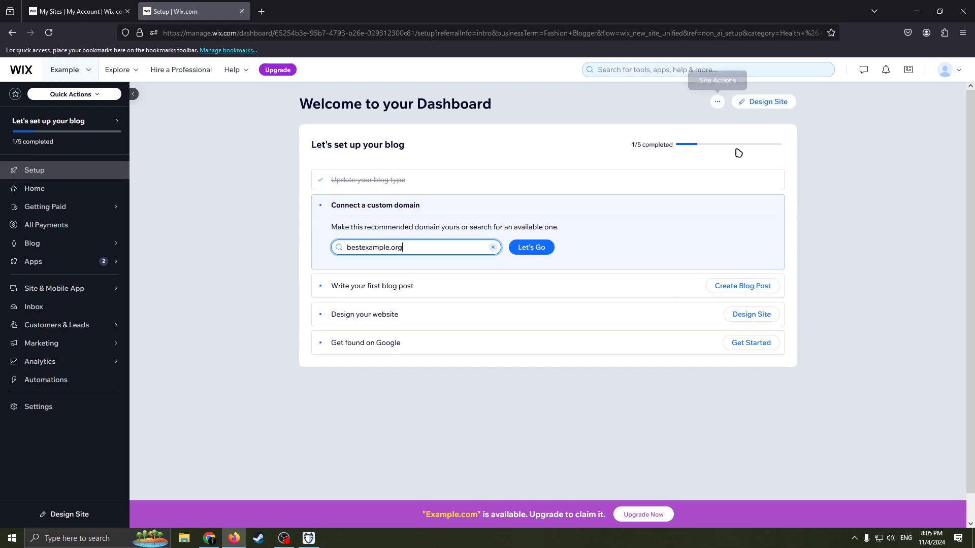
{"action": "left_click", "coordinate": [748, 320]}
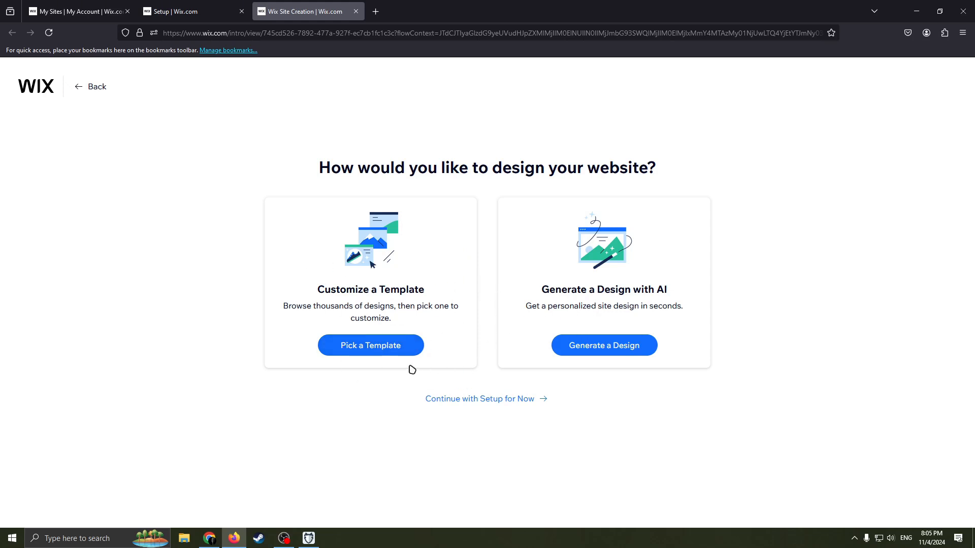
{"action": "left_click", "coordinate": [420, 274]}
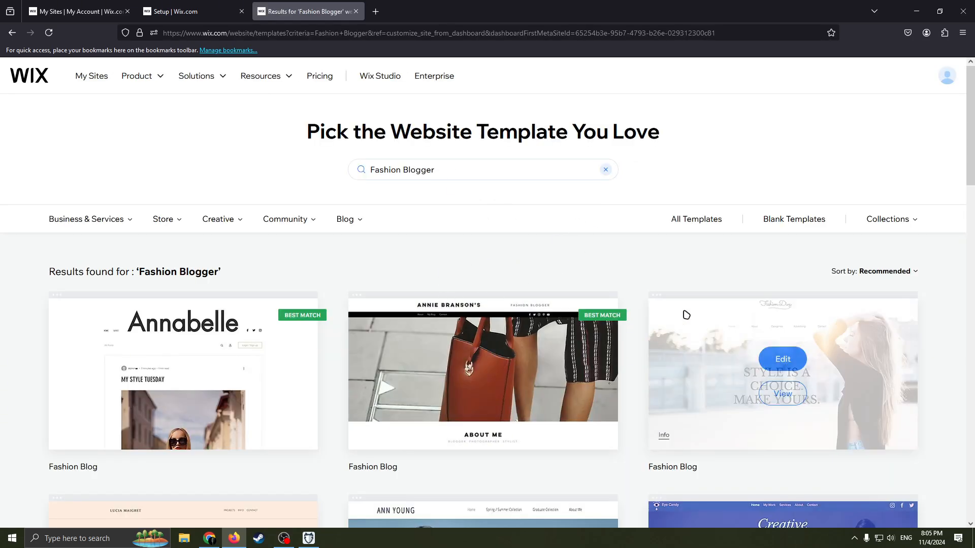
Step: Compare the templates found for Fashion Blogger and preview the Fashion Blog template with the red handbag
{"action": "scroll", "coordinate": [592, 236], "scroll_direction": "down", "scroll_amount": 3}
{"action": "scroll", "coordinate": [586, 268], "scroll_direction": "up", "scroll_amount": 3}
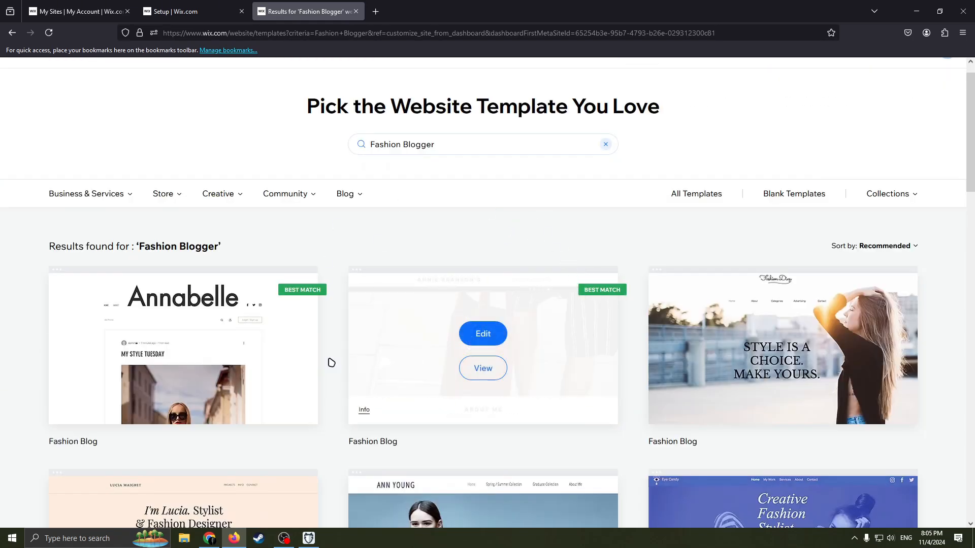
{"action": "scroll", "coordinate": [512, 246], "scroll_direction": "down", "scroll_amount": 2}
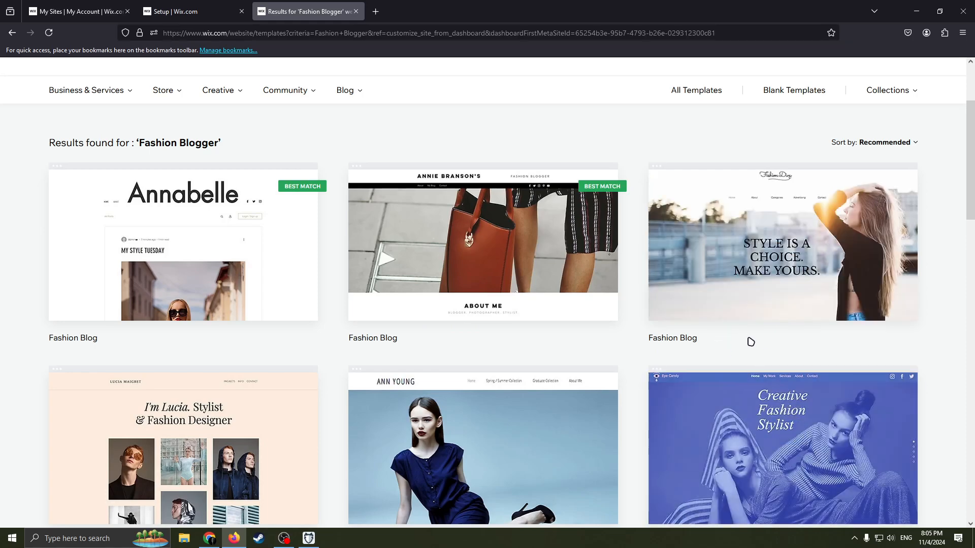
{"action": "mouse_move", "coordinate": [743, 399]}
{"action": "scroll", "coordinate": [563, 319], "scroll_direction": "down", "scroll_amount": 1}
{"action": "scroll", "coordinate": [405, 339], "scroll_direction": "up", "scroll_amount": 1}
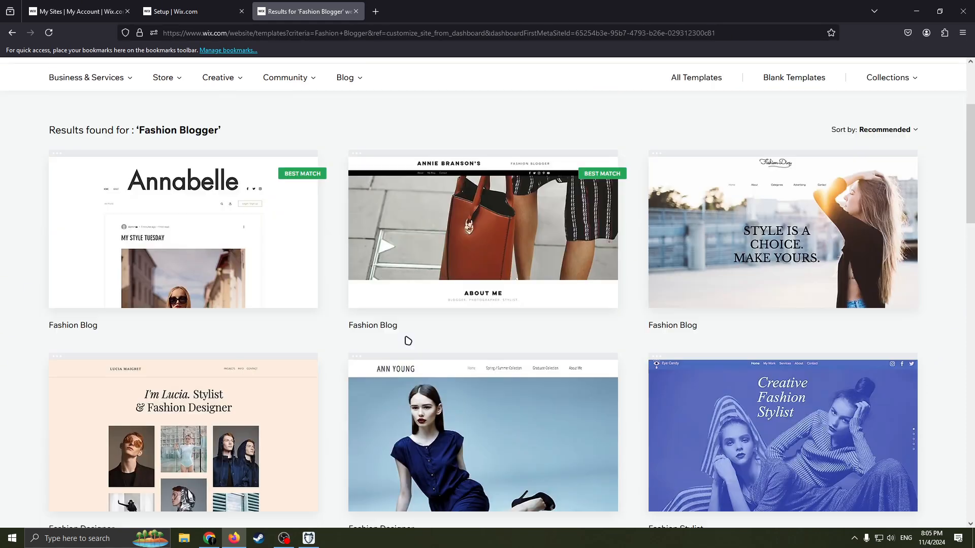
{"action": "scroll", "coordinate": [573, 348], "scroll_direction": "down", "scroll_amount": 10}
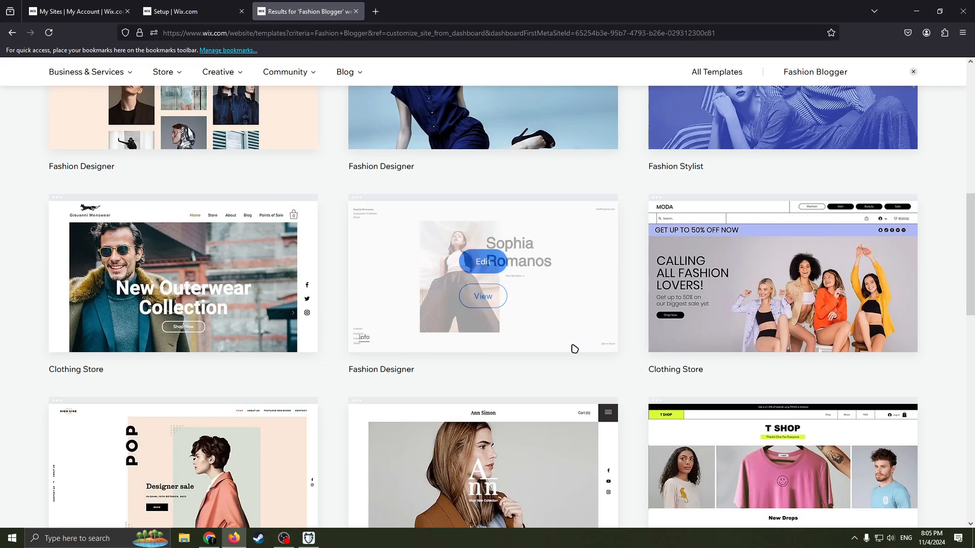
{"action": "scroll", "coordinate": [576, 347], "scroll_direction": "up", "scroll_amount": 5}
{"action": "scroll", "coordinate": [576, 347], "scroll_direction": "up", "scroll_amount": 8}
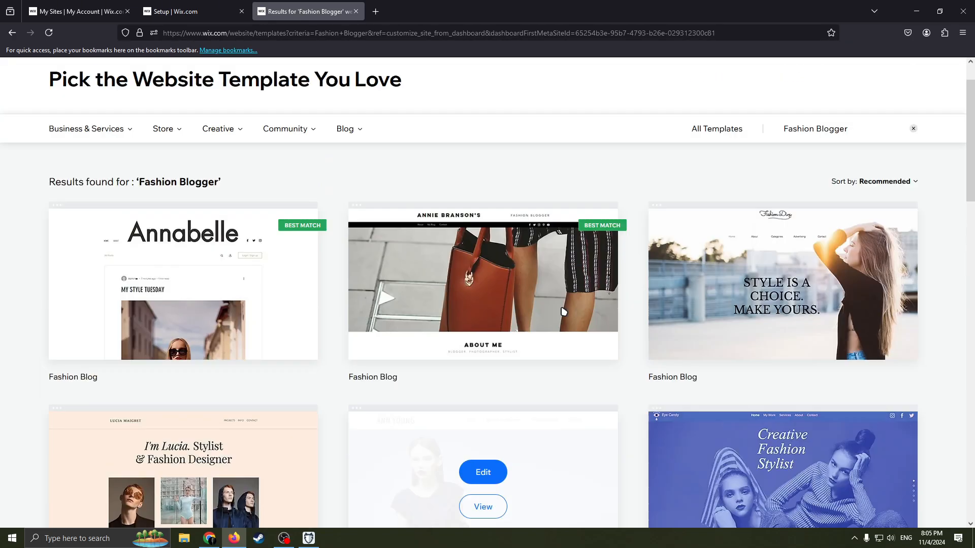
{"action": "scroll", "coordinate": [655, 315], "scroll_direction": "down", "scroll_amount": 4}
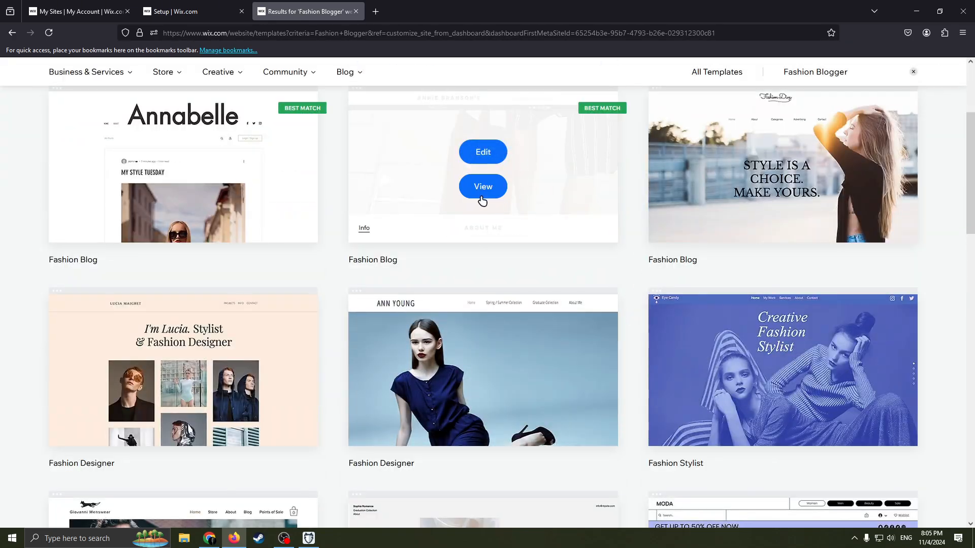
{"action": "left_click", "coordinate": [485, 187]}
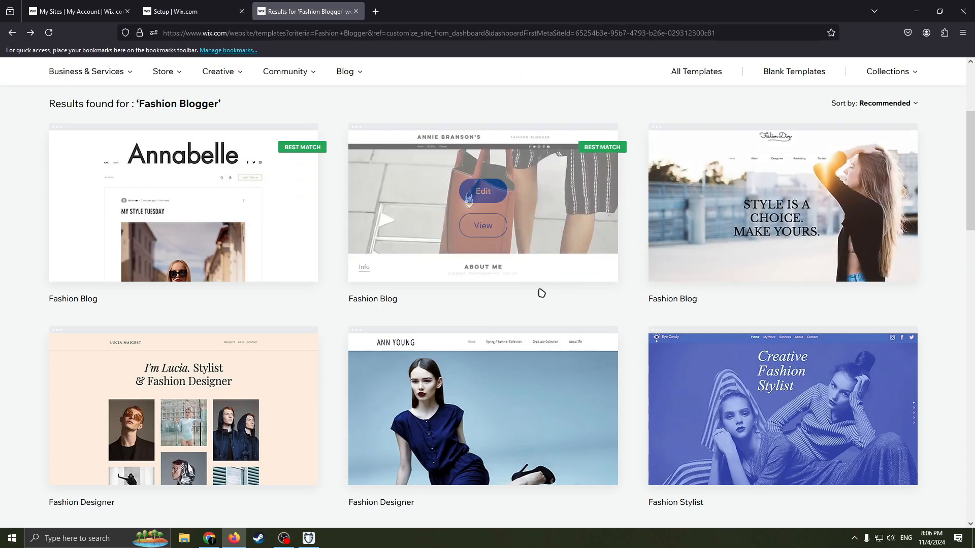
Step: Open the Fashion Blog template with the red handbag for editing and dismiss the AI content offer
{"action": "scroll", "coordinate": [456, 269], "scroll_direction": "up", "scroll_amount": 4}
{"action": "scroll", "coordinate": [441, 227], "scroll_direction": "down", "scroll_amount": 4}
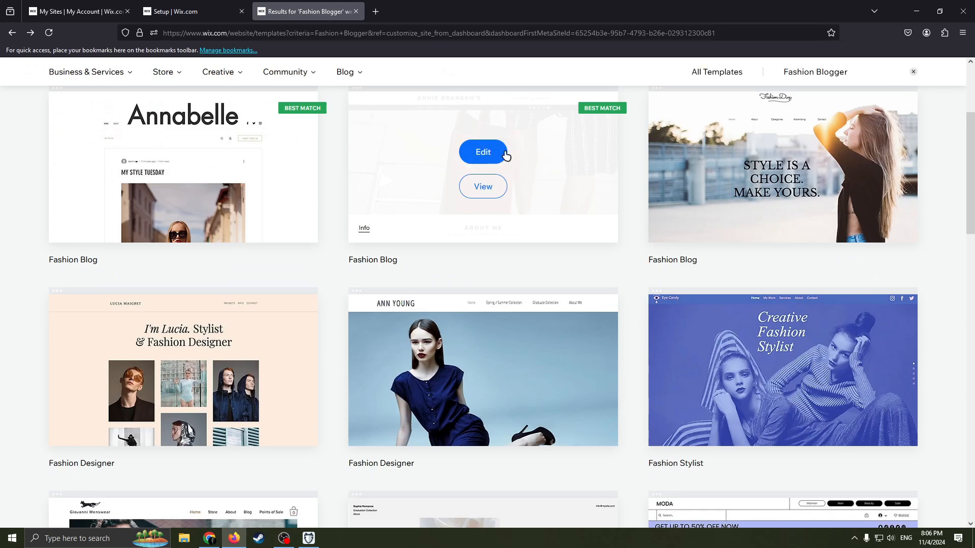
{"action": "left_click", "coordinate": [485, 152]}
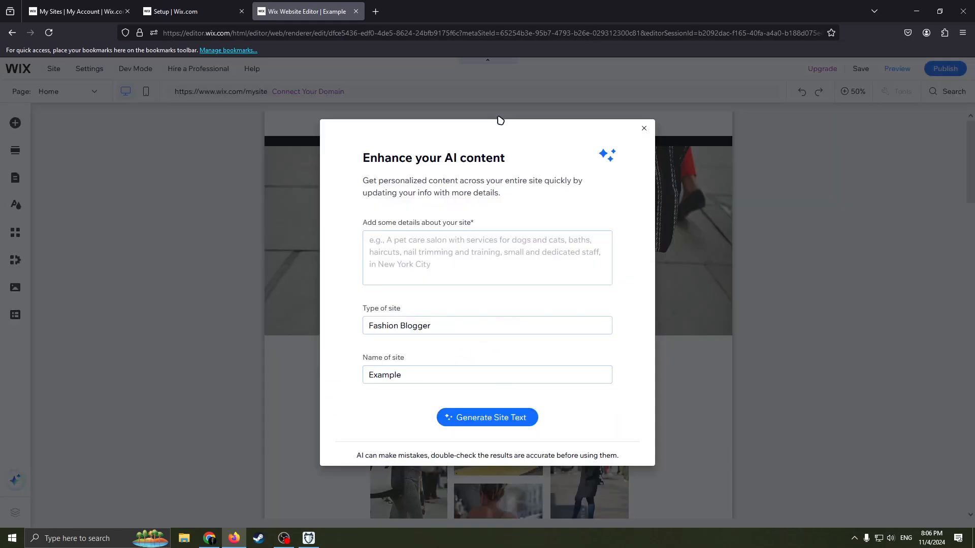
{"action": "left_click", "coordinate": [645, 128]}
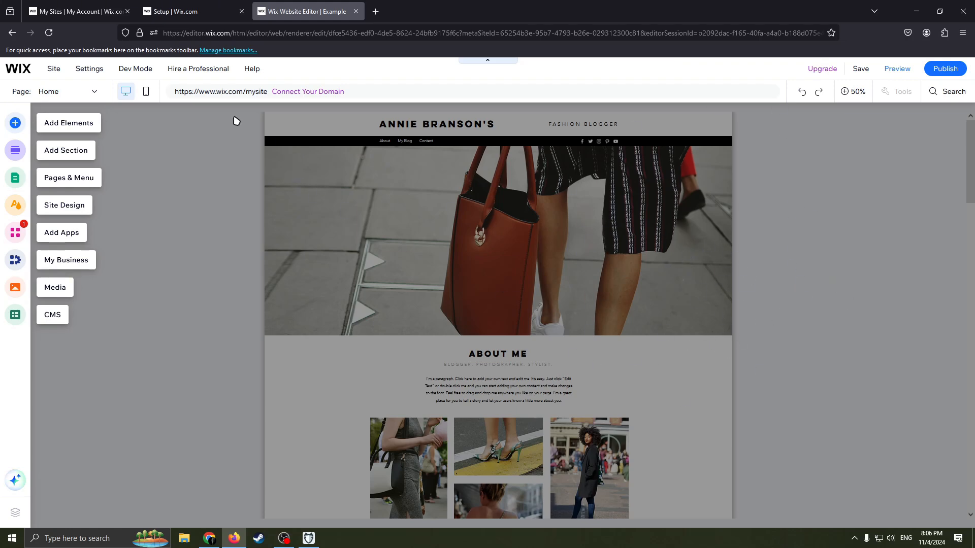
Step: Check the list of site pages and review the Home page's sections from the header to the footer
{"action": "left_click", "coordinate": [76, 91]}
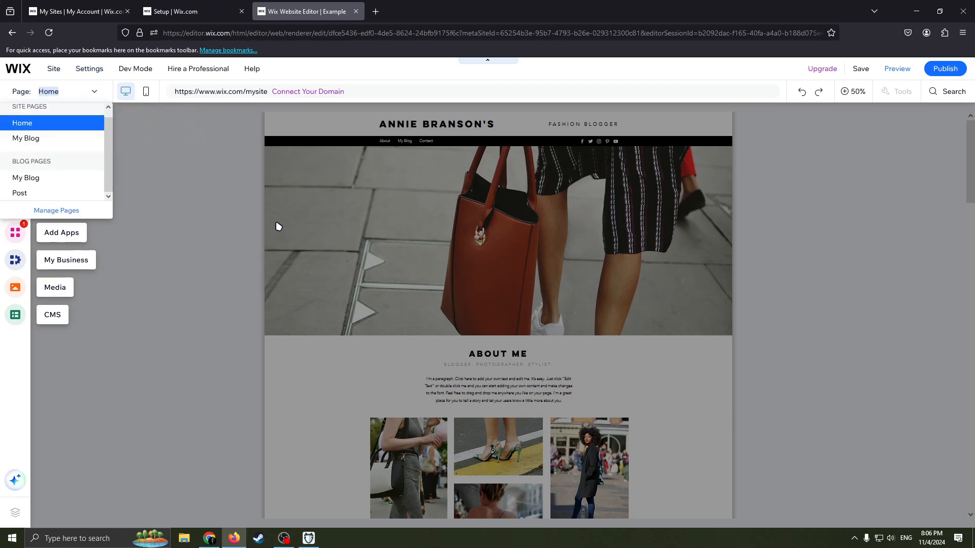
{"action": "left_click", "coordinate": [170, 209]}
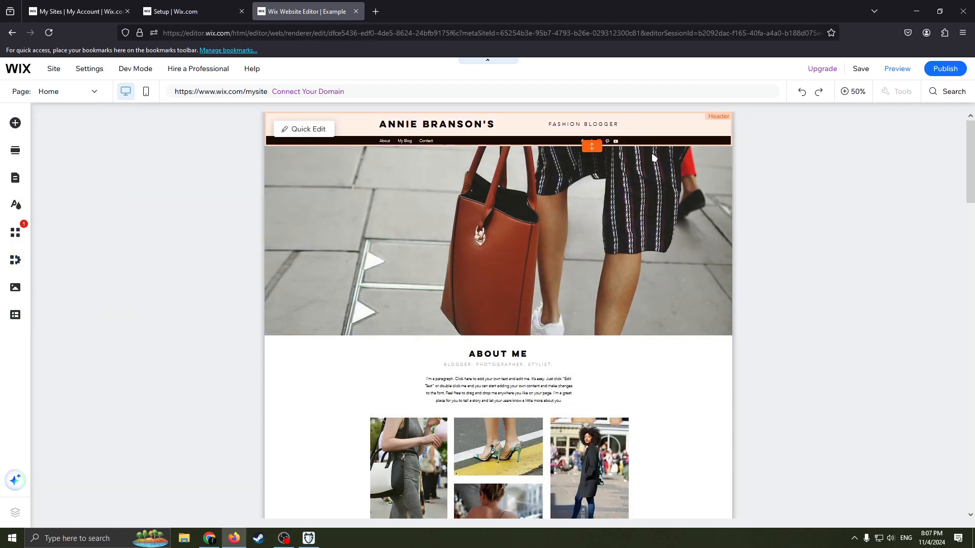
{"action": "scroll", "coordinate": [619, 241], "scroll_direction": "down", "scroll_amount": 5}
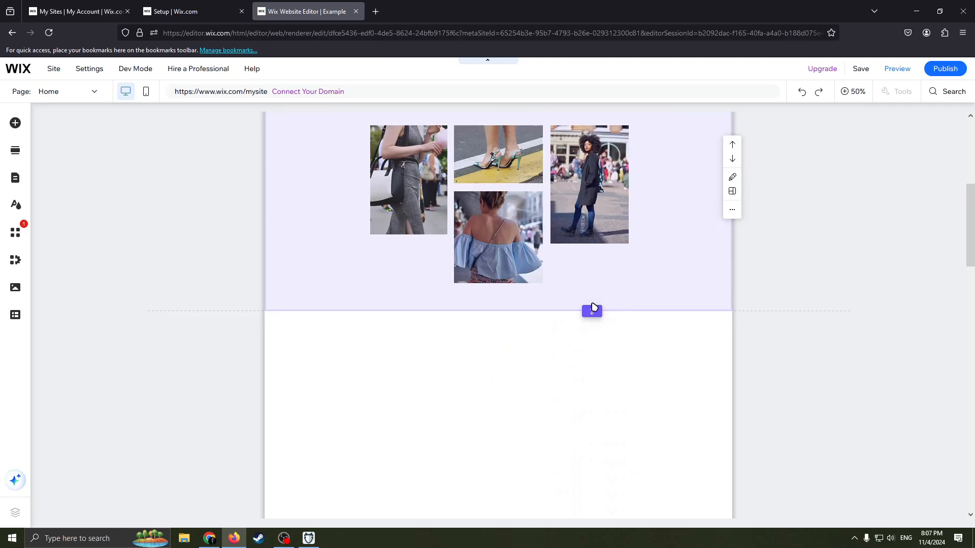
{"action": "scroll", "coordinate": [615, 224], "scroll_direction": "up", "scroll_amount": 5}
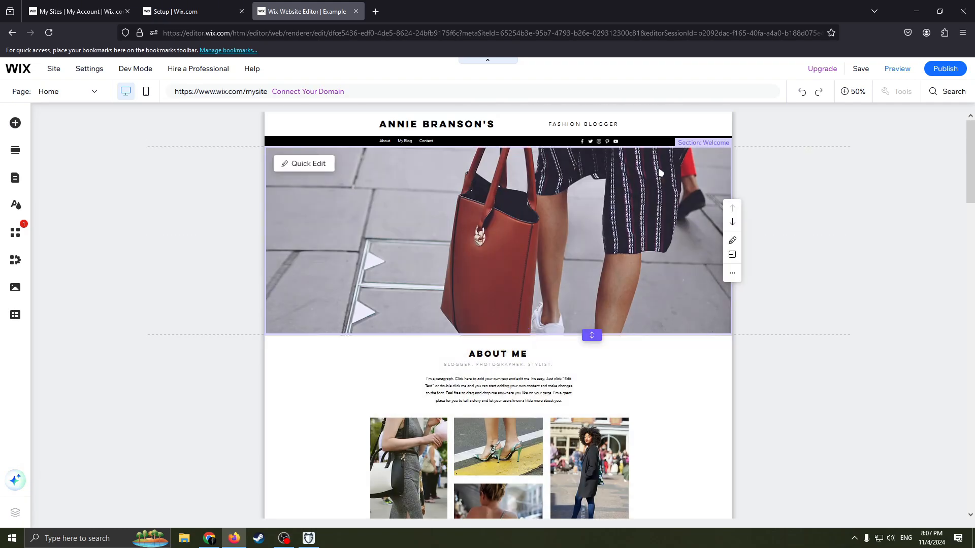
{"action": "scroll", "coordinate": [648, 228], "scroll_direction": "down", "scroll_amount": 8}
{"action": "scroll", "coordinate": [637, 346], "scroll_direction": "down", "scroll_amount": 5}
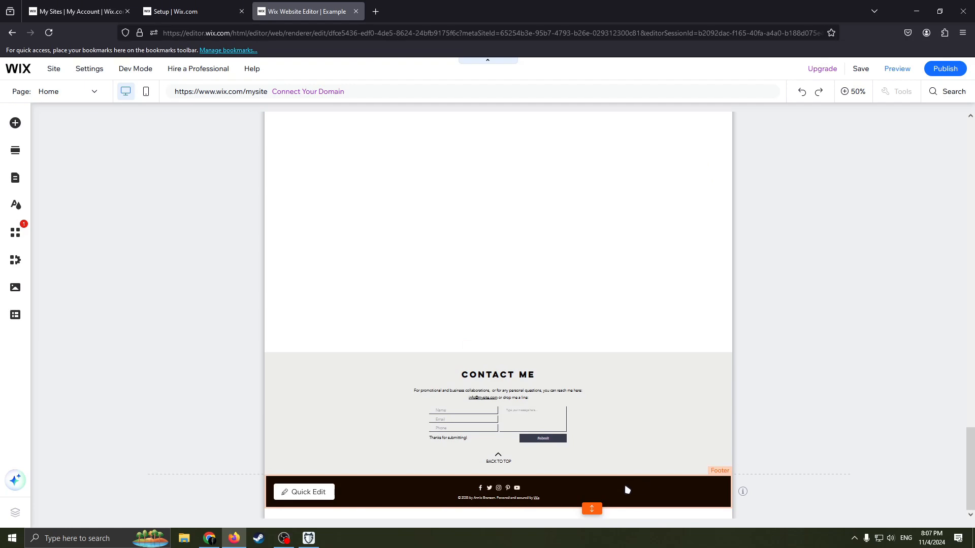
{"action": "scroll", "coordinate": [620, 322], "scroll_direction": "up", "scroll_amount": 13}
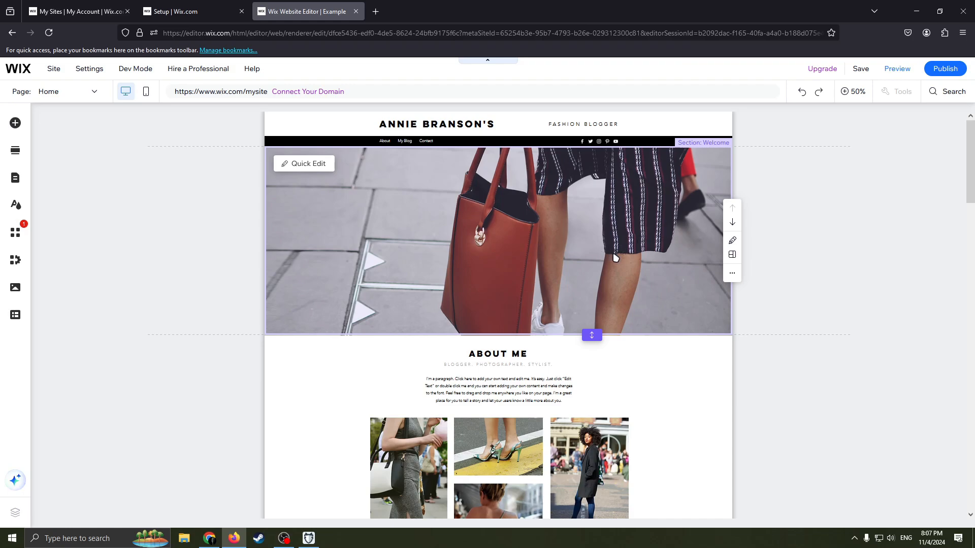
{"action": "scroll", "coordinate": [615, 257], "scroll_direction": "down", "scroll_amount": 10}
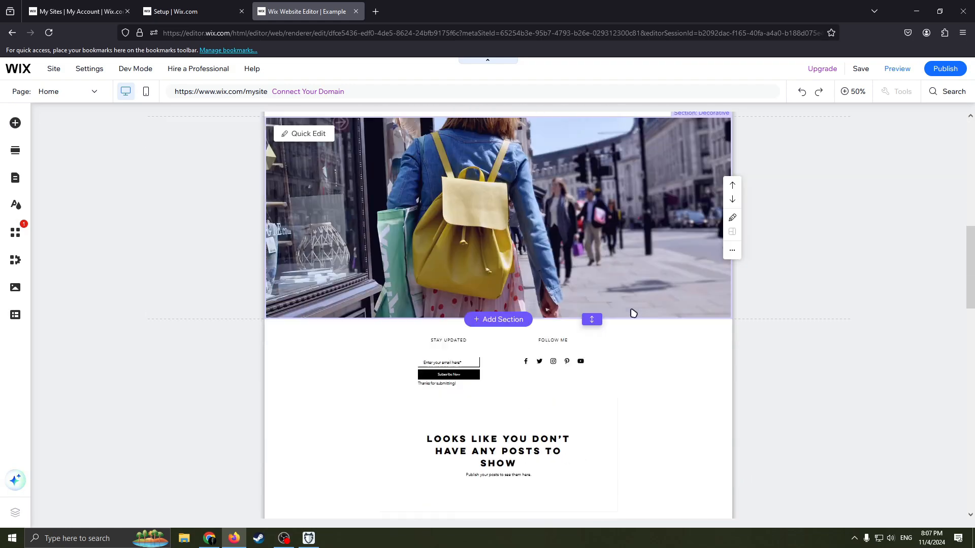
{"action": "scroll", "coordinate": [633, 313], "scroll_direction": "up", "scroll_amount": 10}
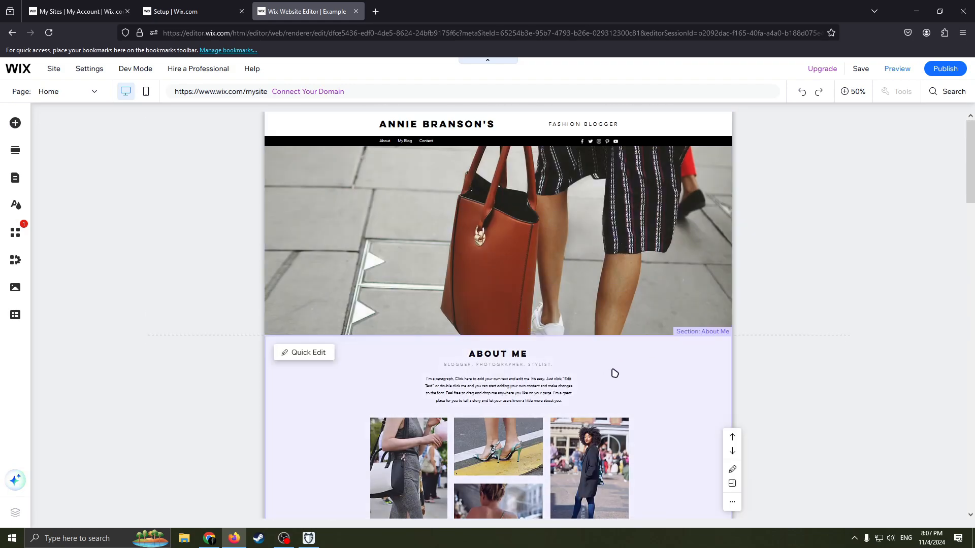
{"action": "scroll", "coordinate": [605, 295], "scroll_direction": "down", "scroll_amount": 2}
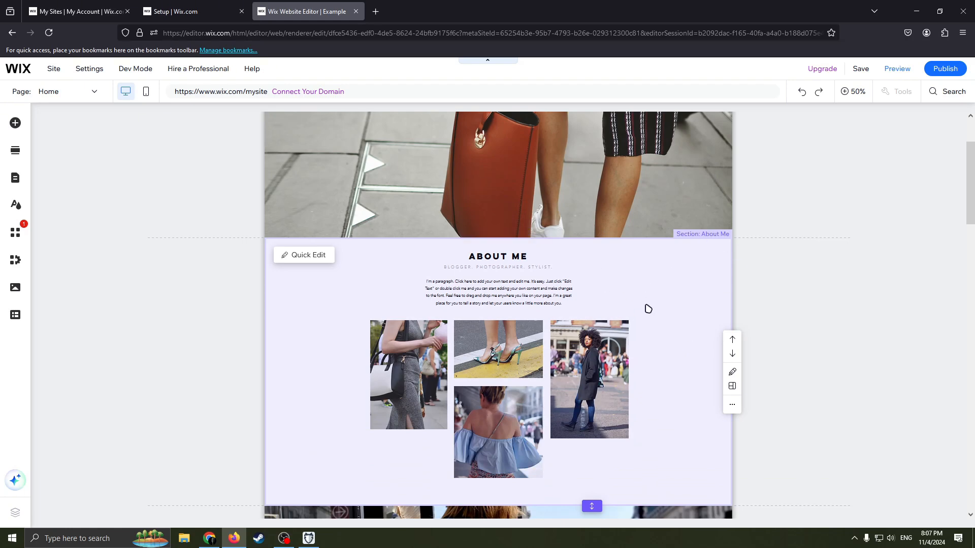
{"action": "scroll", "coordinate": [582, 287], "scroll_direction": "down", "scroll_amount": 1}
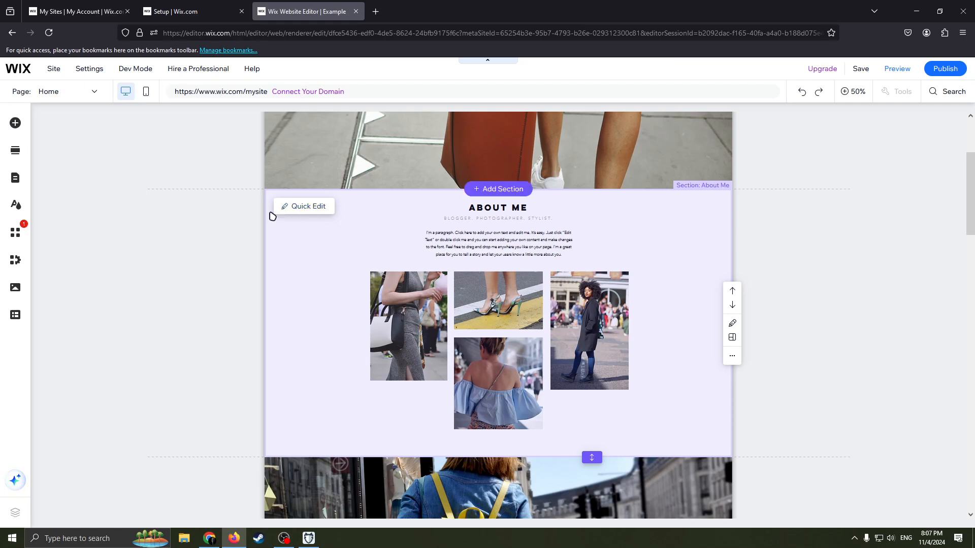
Step: Clear the text of the ABOUT ME heading in the About Me section and close its text settings
{"action": "left_click", "coordinate": [633, 230]}
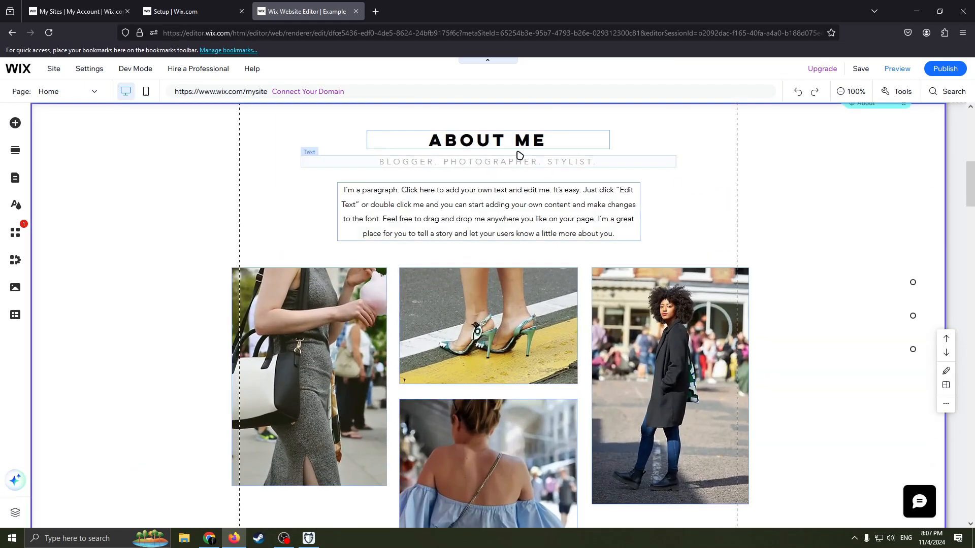
{"action": "scroll", "coordinate": [574, 287], "scroll_direction": "down", "scroll_amount": 3}
{"action": "scroll", "coordinate": [611, 263], "scroll_direction": "up", "scroll_amount": 5}
{"action": "scroll", "coordinate": [671, 239], "scroll_direction": "down", "scroll_amount": 2}
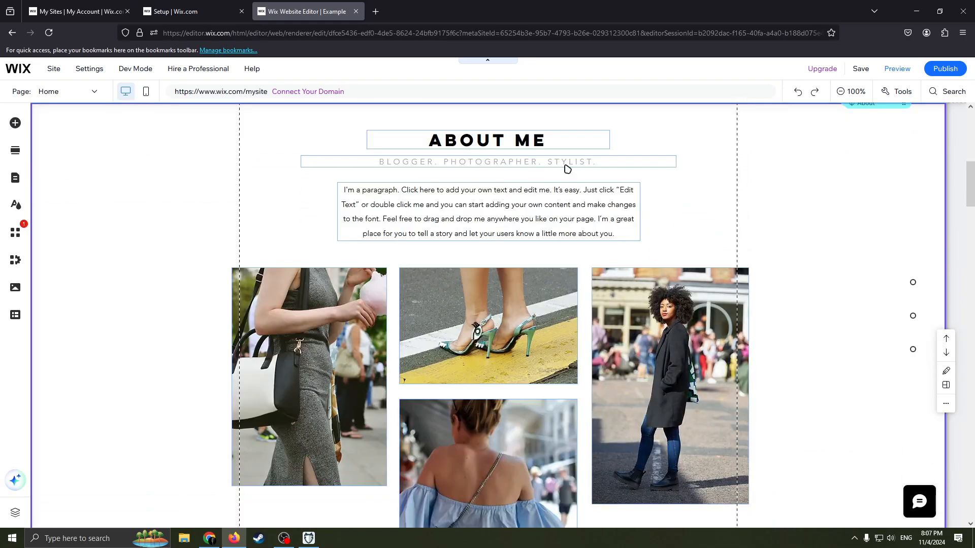
{"action": "scroll", "coordinate": [683, 294], "scroll_direction": "up", "scroll_amount": 2}
{"action": "scroll", "coordinate": [705, 275], "scroll_direction": "down", "scroll_amount": 2}
{"action": "scroll", "coordinate": [695, 257], "scroll_direction": "up", "scroll_amount": 2}
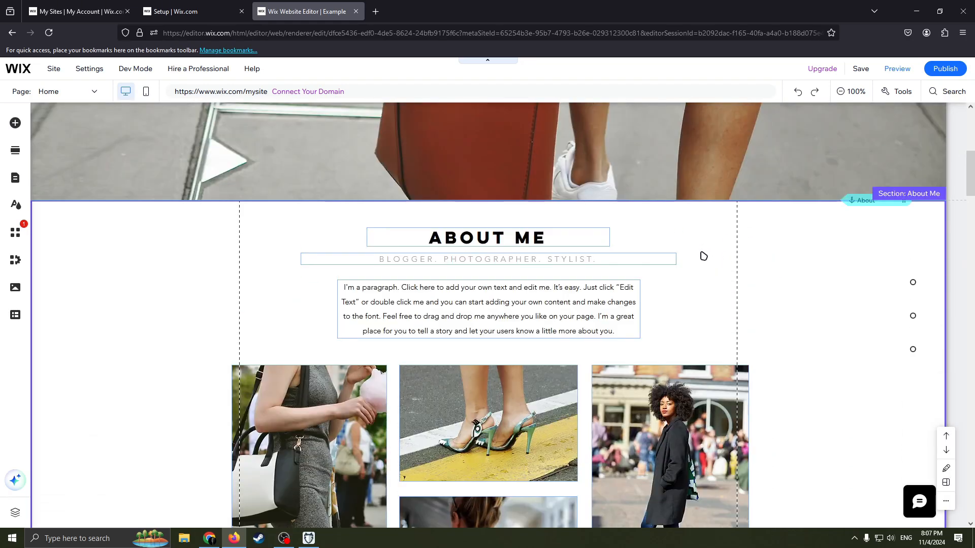
{"action": "scroll", "coordinate": [701, 255], "scroll_direction": "down", "scroll_amount": 3}
{"action": "scroll", "coordinate": [705, 209], "scroll_direction": "up", "scroll_amount": 2}
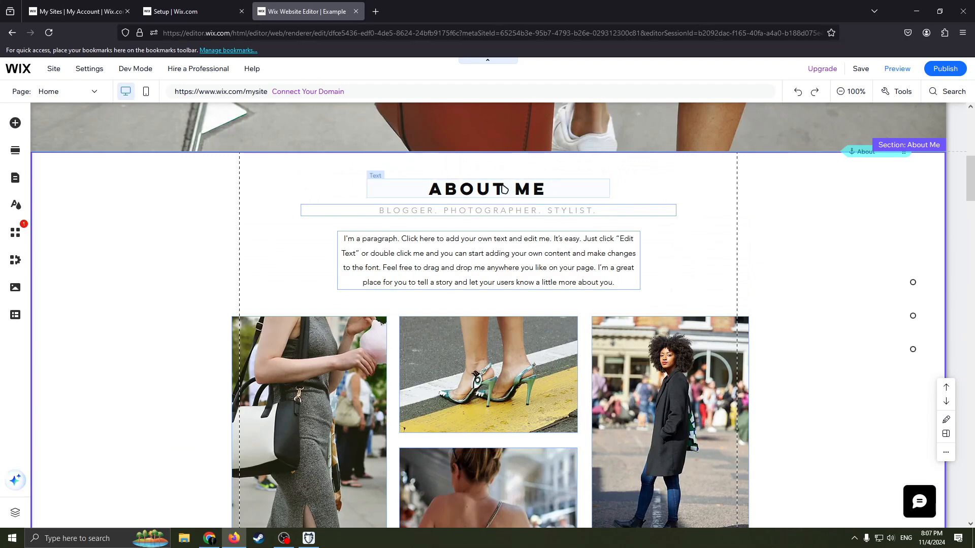
{"action": "double_click", "coordinate": [513, 197]}
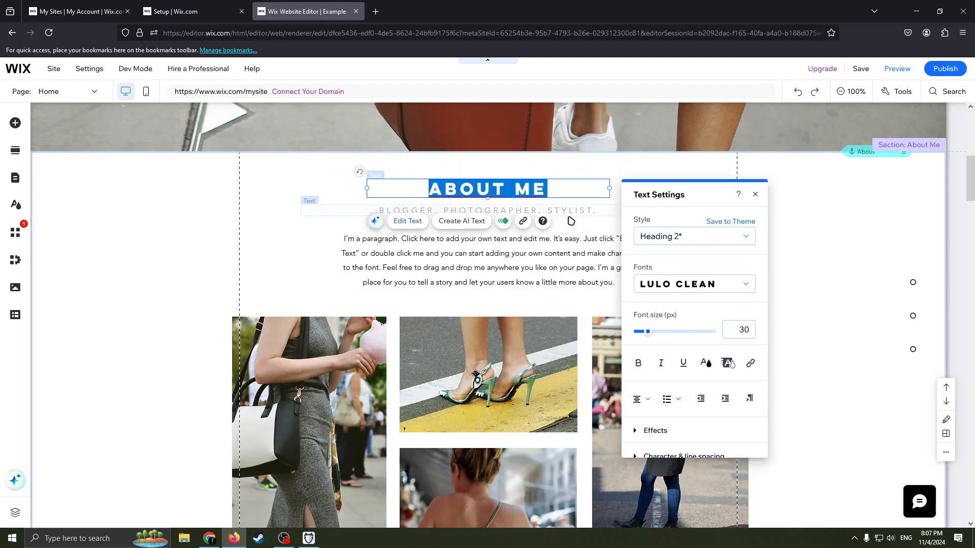
{"action": "key", "text": "BackSpace"}
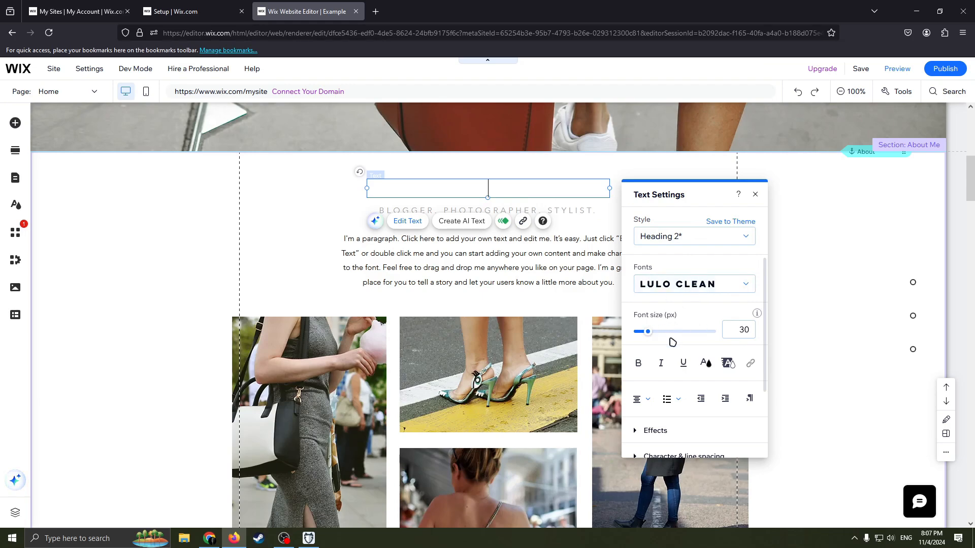
{"action": "scroll", "coordinate": [696, 326], "scroll_direction": "down", "scroll_amount": 3}
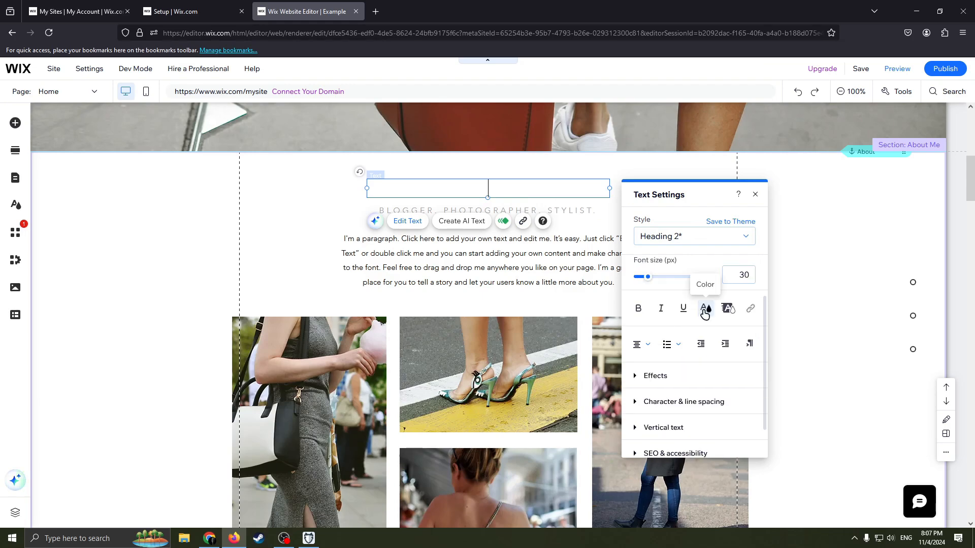
{"action": "left_click", "coordinate": [755, 197]}
Step: Move the image of the woman in the grey dress slightly lower in the About Me section
{"action": "scroll", "coordinate": [706, 244], "scroll_direction": "down", "scroll_amount": 3}
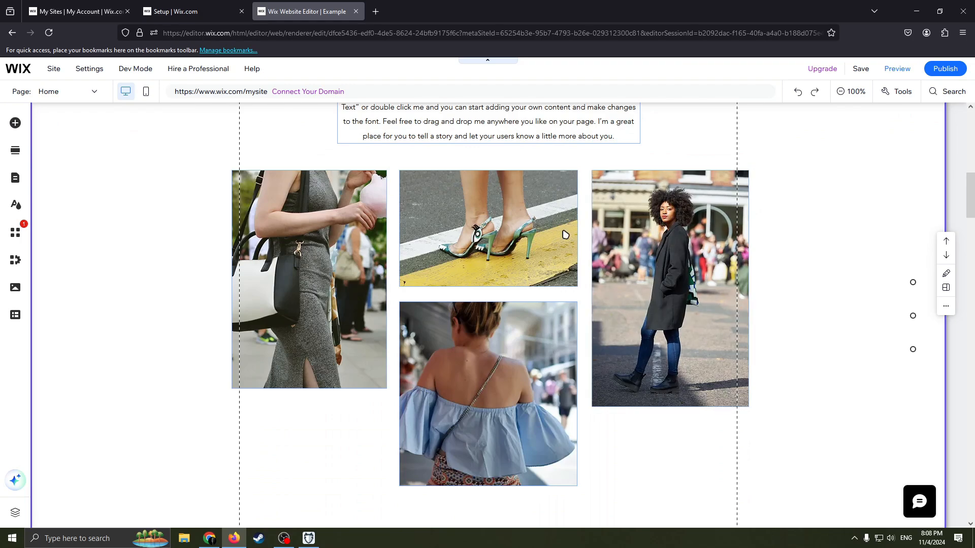
{"action": "scroll", "coordinate": [375, 254], "scroll_direction": "down", "scroll_amount": 2}
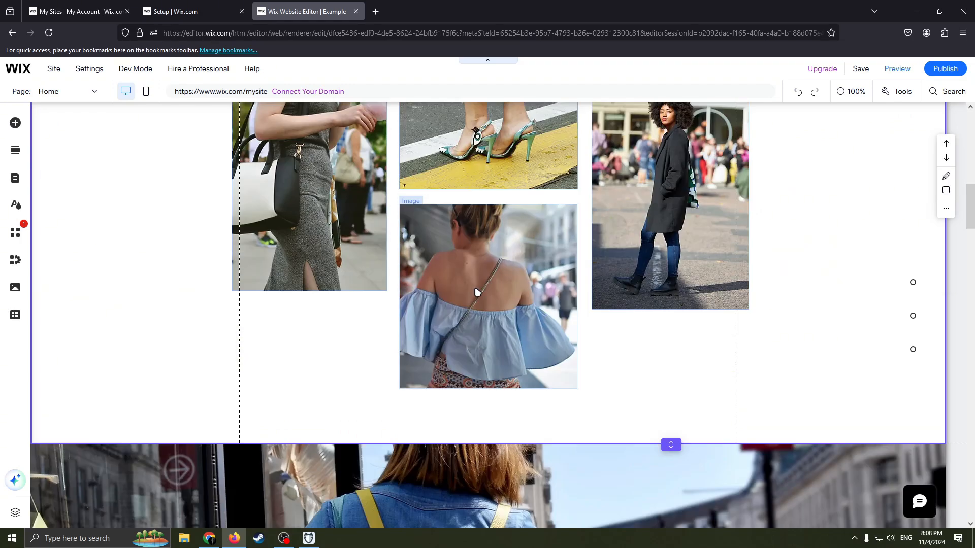
{"action": "scroll", "coordinate": [542, 278], "scroll_direction": "up", "scroll_amount": 3}
{"action": "left_click", "coordinate": [314, 282]}
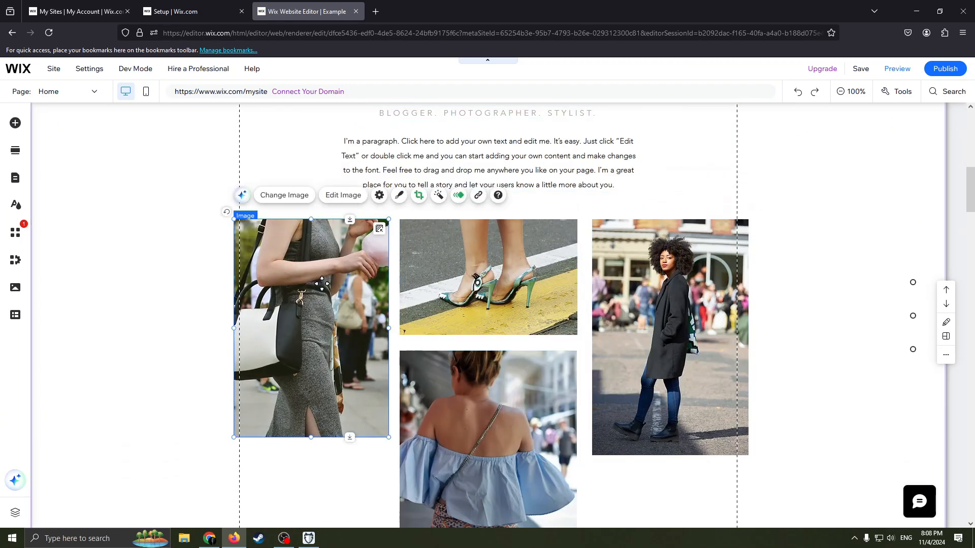
{"action": "right_click", "coordinate": [321, 283]}
{"action": "left_click_drag", "start_coordinate": [297, 290], "coordinate": [294, 325]}
{"action": "scroll", "coordinate": [630, 286], "scroll_direction": "up", "scroll_amount": 3}
{"action": "scroll", "coordinate": [420, 349], "scroll_direction": "down", "scroll_amount": 3}
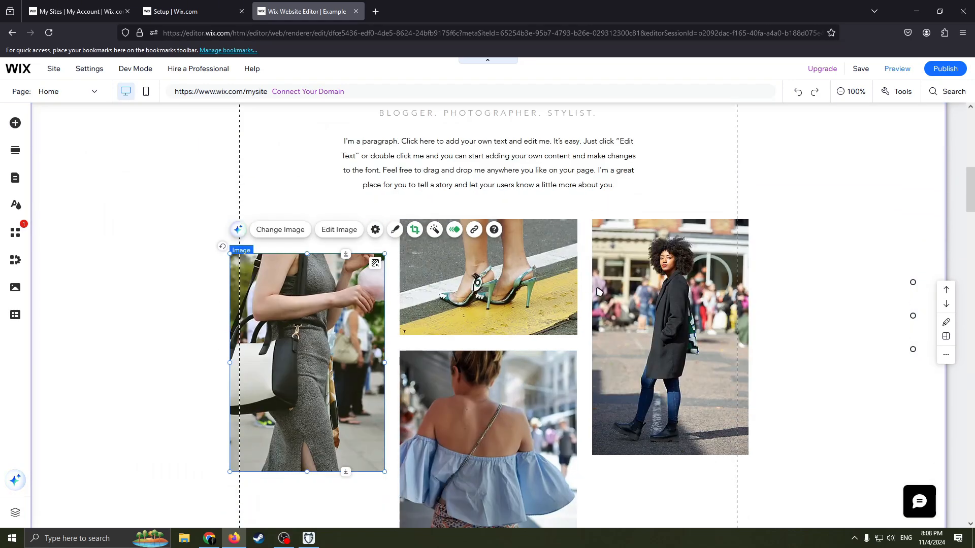
Step: Delete all four About Me images together, and undo the deletion
{"action": "scroll", "coordinate": [572, 385], "scroll_direction": "down", "scroll_amount": 4}
{"action": "left_click_drag", "start_coordinate": [710, 336], "coordinate": [261, 122]}
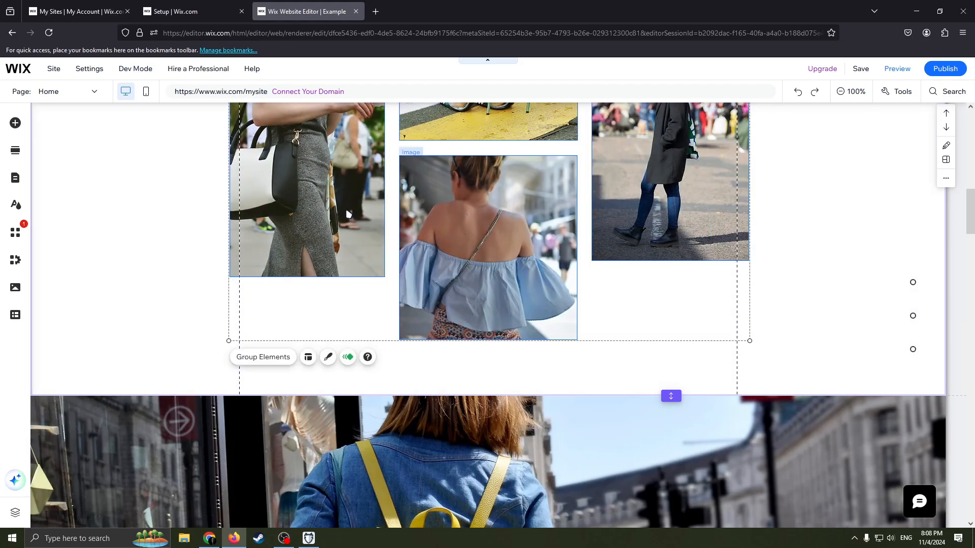
{"action": "right_click", "coordinate": [322, 201]}
{"action": "left_click", "coordinate": [386, 376]}
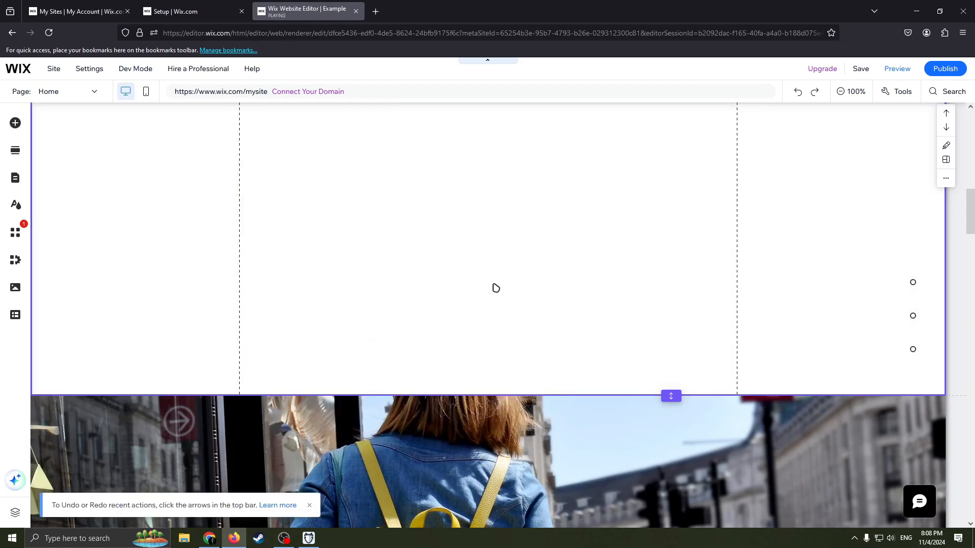
{"action": "scroll", "coordinate": [512, 278], "scroll_direction": "up", "scroll_amount": 5}
{"action": "scroll", "coordinate": [523, 278], "scroll_direction": "down", "scroll_amount": 2}
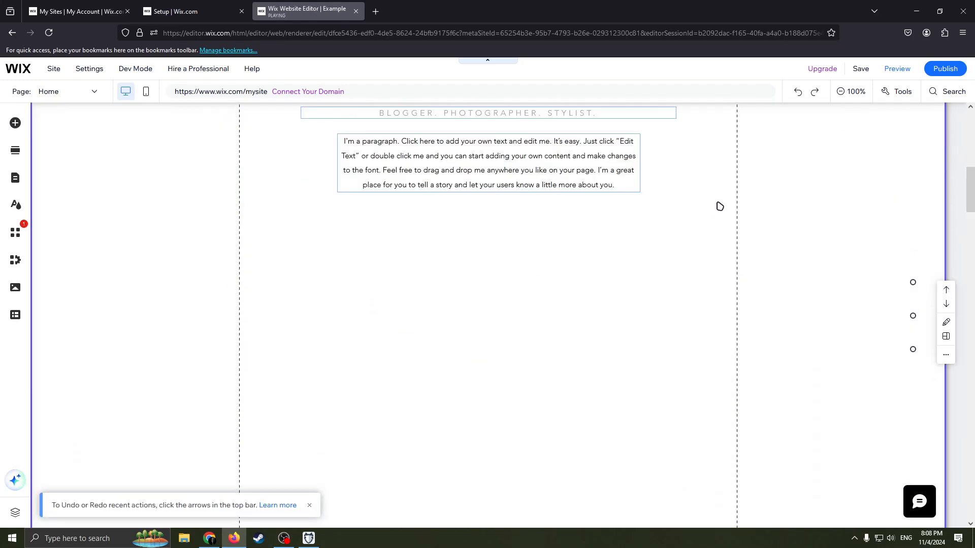
{"action": "left_click", "coordinate": [797, 94]}
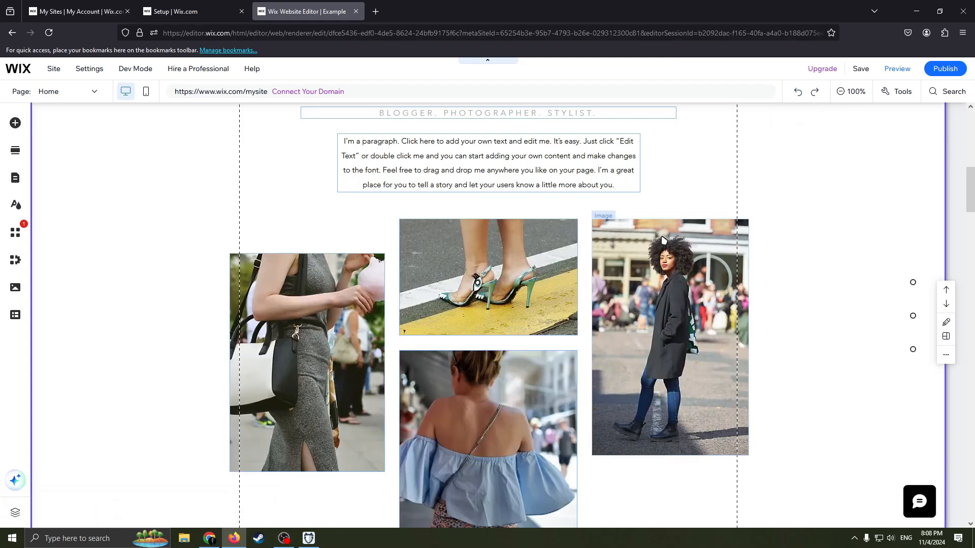
{"action": "scroll", "coordinate": [640, 261], "scroll_direction": "up", "scroll_amount": 1}
{"action": "scroll", "coordinate": [641, 261], "scroll_direction": "down", "scroll_amount": 3}
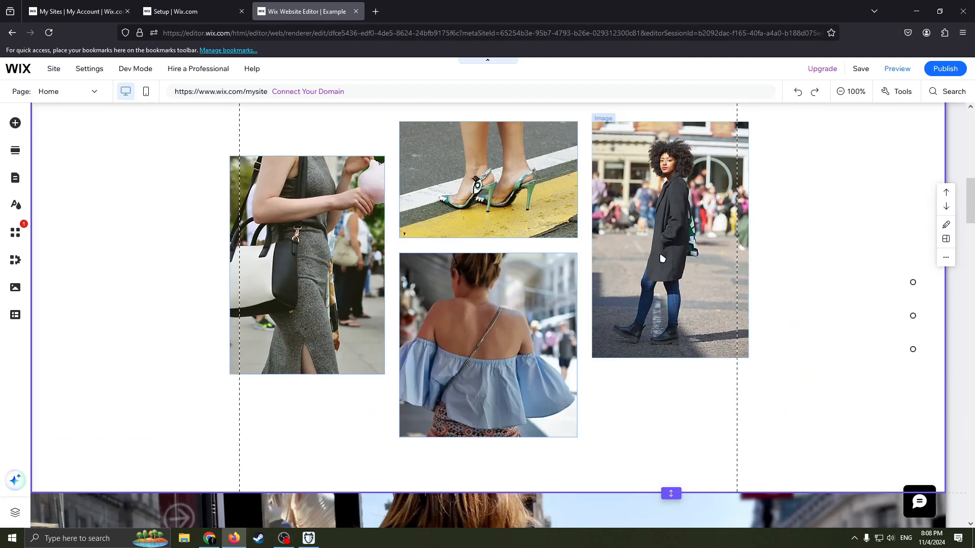
{"action": "scroll", "coordinate": [665, 392], "scroll_direction": "up", "scroll_amount": 6}
{"action": "scroll", "coordinate": [668, 391], "scroll_direction": "down", "scroll_amount": 3}
{"action": "scroll", "coordinate": [663, 336], "scroll_direction": "down", "scroll_amount": 5}
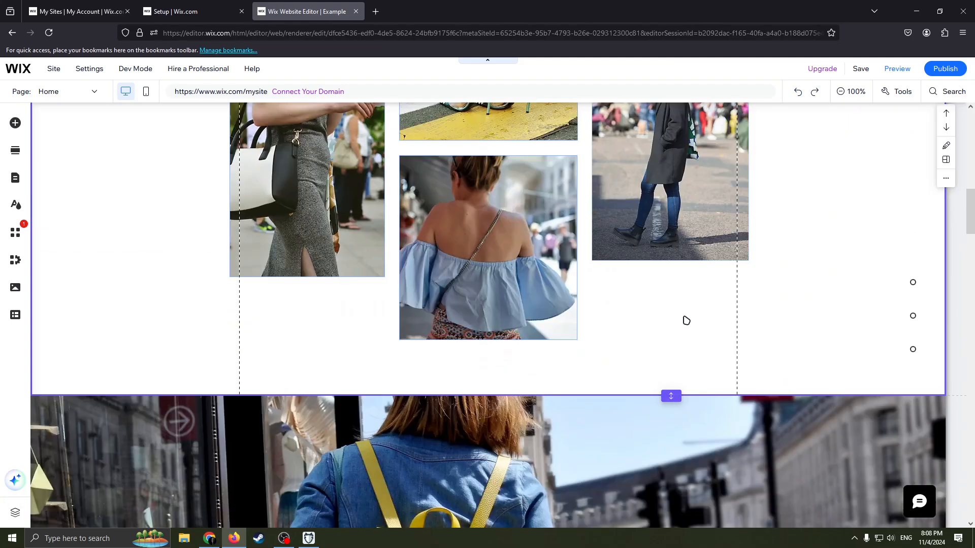
{"action": "scroll", "coordinate": [684, 320], "scroll_direction": "up", "scroll_amount": 7}
{"action": "scroll", "coordinate": [632, 343], "scroll_direction": "down", "scroll_amount": 7}
{"action": "scroll", "coordinate": [632, 344], "scroll_direction": "up", "scroll_amount": 3}
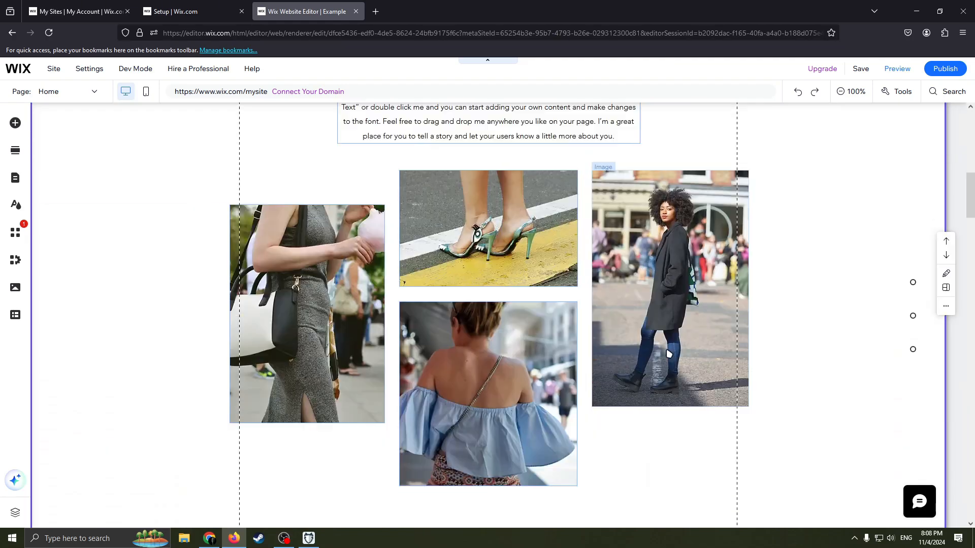
{"action": "scroll", "coordinate": [645, 380], "scroll_direction": "down", "scroll_amount": 1}
{"action": "scroll", "coordinate": [657, 418], "scroll_direction": "up", "scroll_amount": 3}
{"action": "scroll", "coordinate": [634, 429], "scroll_direction": "down", "scroll_amount": 4}
{"action": "scroll", "coordinate": [633, 434], "scroll_direction": "up", "scroll_amount": 3}
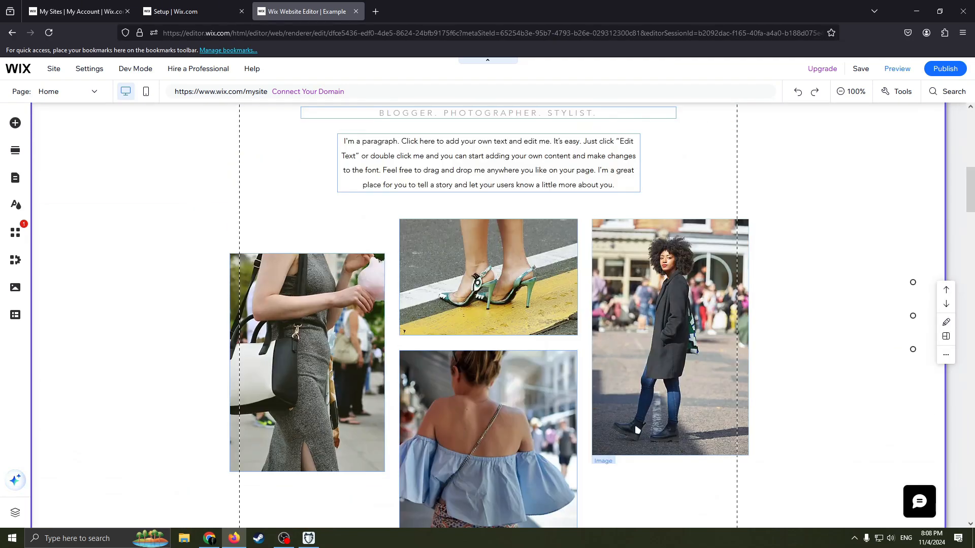
Step: Select all four images in the About Me section together and delete them
{"action": "scroll", "coordinate": [652, 392], "scroll_direction": "down", "scroll_amount": 3}
{"action": "scroll", "coordinate": [638, 435], "scroll_direction": "up", "scroll_amount": 3}
{"action": "left_click_drag", "start_coordinate": [617, 450], "coordinate": [355, 209]}
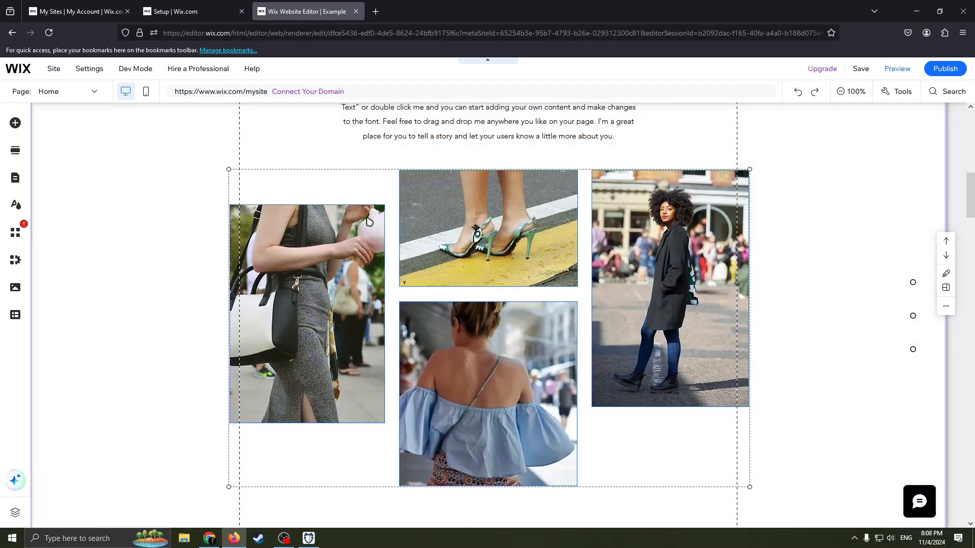
{"action": "right_click", "coordinate": [479, 251]}
{"action": "left_click", "coordinate": [542, 292]}
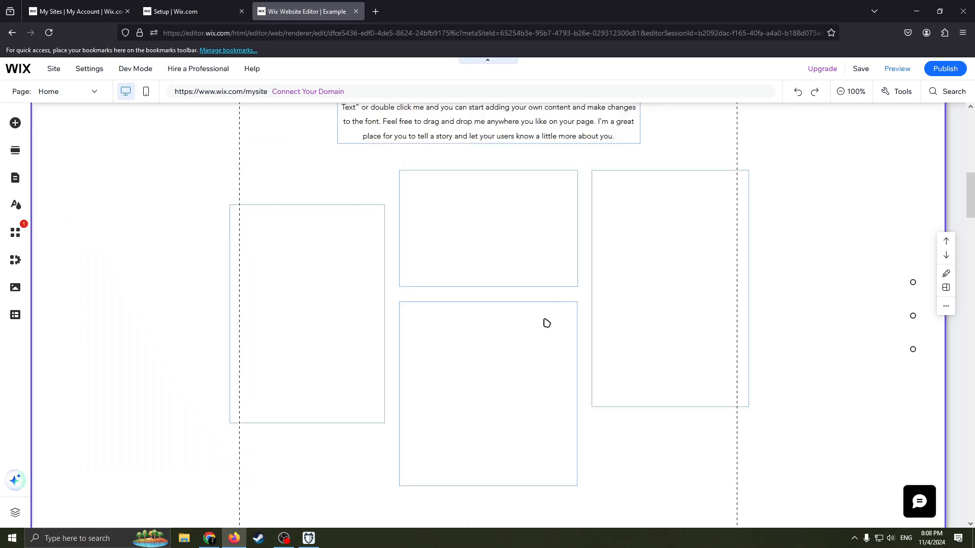
{"action": "scroll", "coordinate": [391, 324], "scroll_direction": "up", "scroll_amount": 3}
{"action": "scroll", "coordinate": [472, 324], "scroll_direction": "down", "scroll_amount": 6}
{"action": "scroll", "coordinate": [537, 217], "scroll_direction": "up", "scroll_amount": 5}
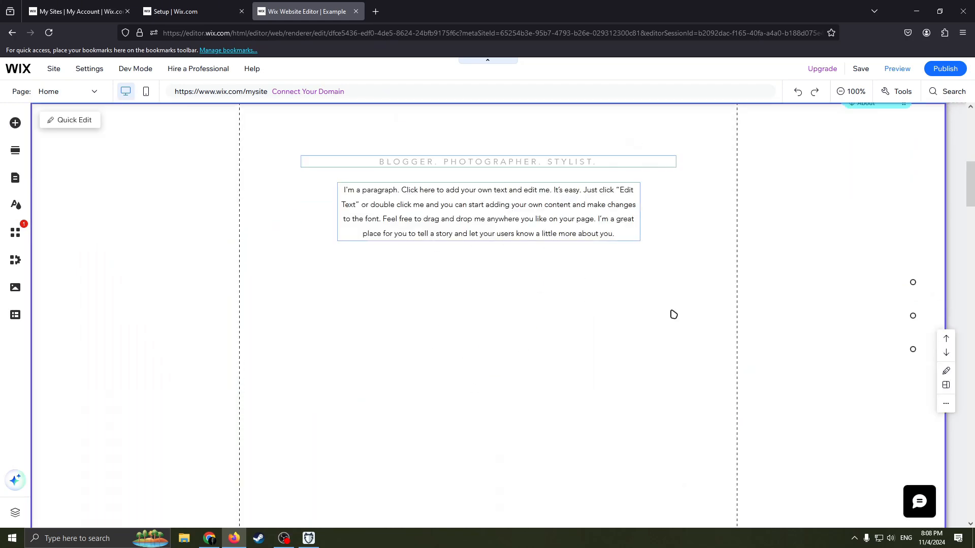
{"action": "scroll", "coordinate": [524, 322], "scroll_direction": "down", "scroll_amount": 3}
{"action": "scroll", "coordinate": [579, 283], "scroll_direction": "up", "scroll_amount": 1}
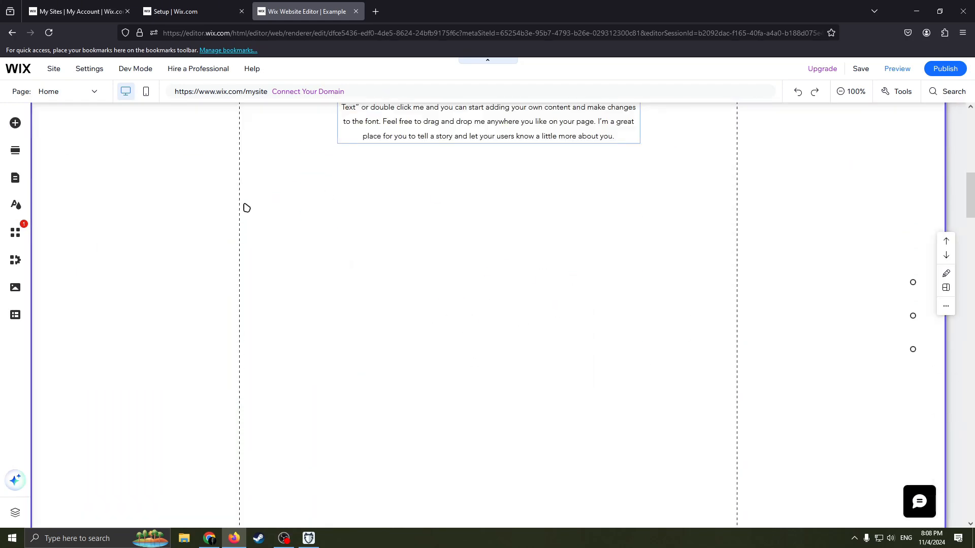
{"action": "scroll", "coordinate": [457, 241], "scroll_direction": "up", "scroll_amount": 3}
{"action": "scroll", "coordinate": [414, 246], "scroll_direction": "down", "scroll_amount": 3}
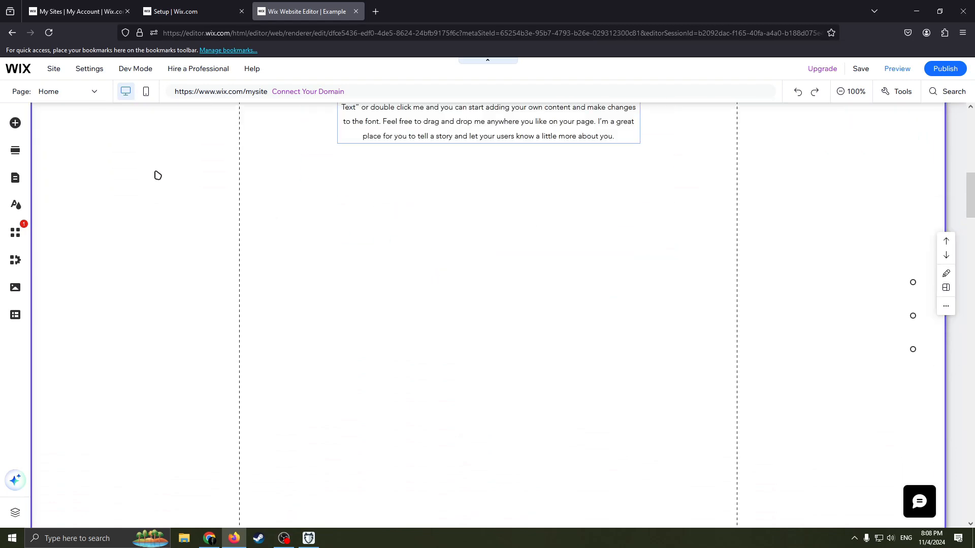
Step: Review the image options for adding elements, from upload and import to free Wix images, illustrations and related apps, and leave without adding any
{"action": "left_click", "coordinate": [15, 123]}
{"action": "left_click", "coordinate": [59, 161]}
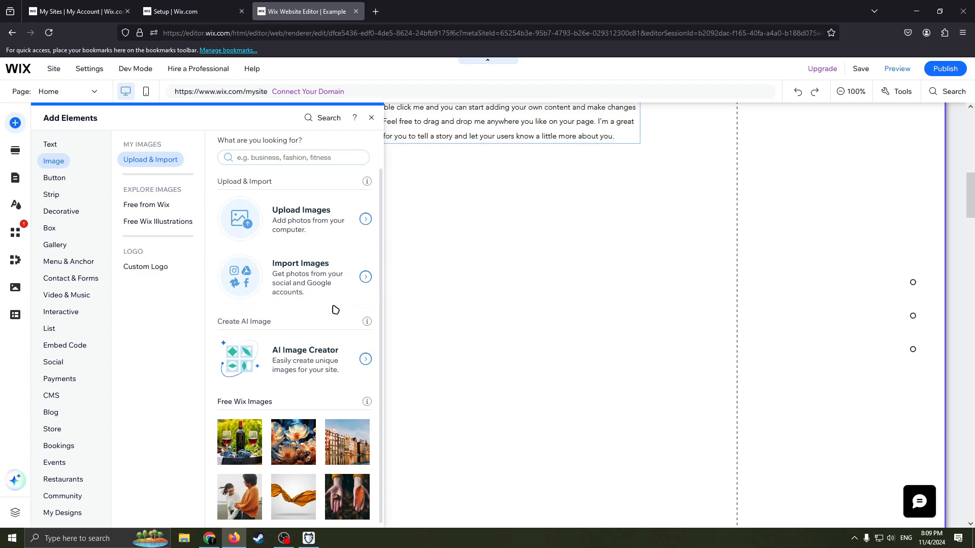
{"action": "scroll", "coordinate": [333, 307], "scroll_direction": "down", "scroll_amount": 3}
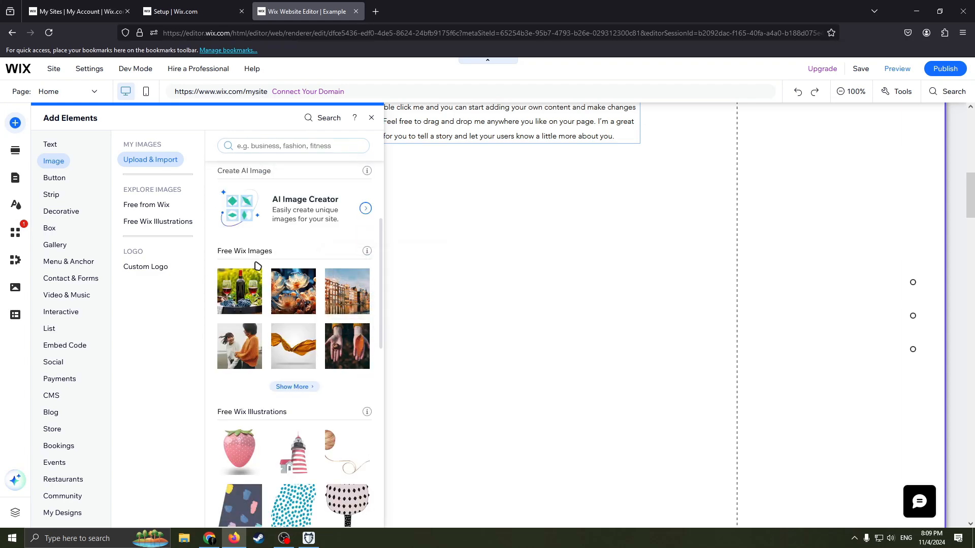
{"action": "scroll", "coordinate": [320, 304], "scroll_direction": "down", "scroll_amount": 5}
{"action": "scroll", "coordinate": [322, 304], "scroll_direction": "up", "scroll_amount": 7}
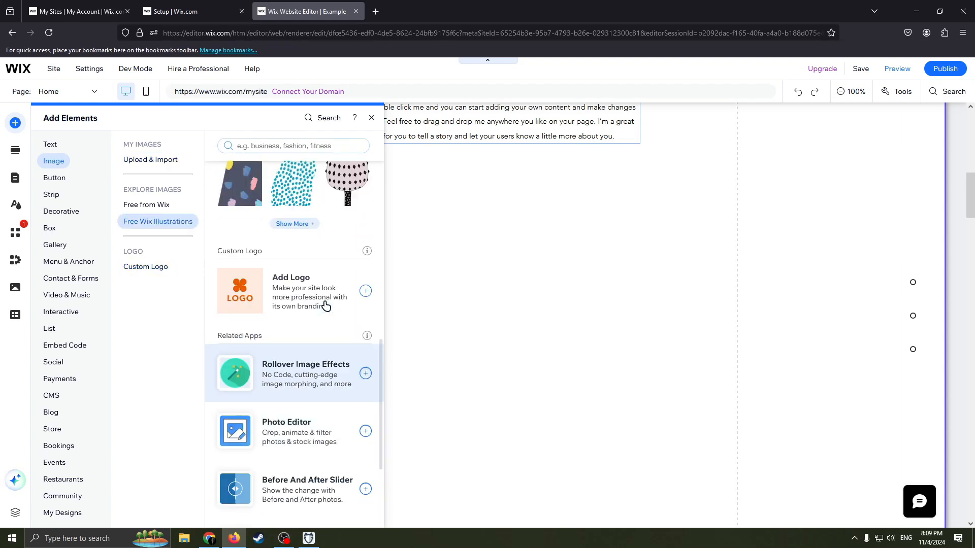
{"action": "scroll", "coordinate": [335, 264], "scroll_direction": "up", "scroll_amount": 2}
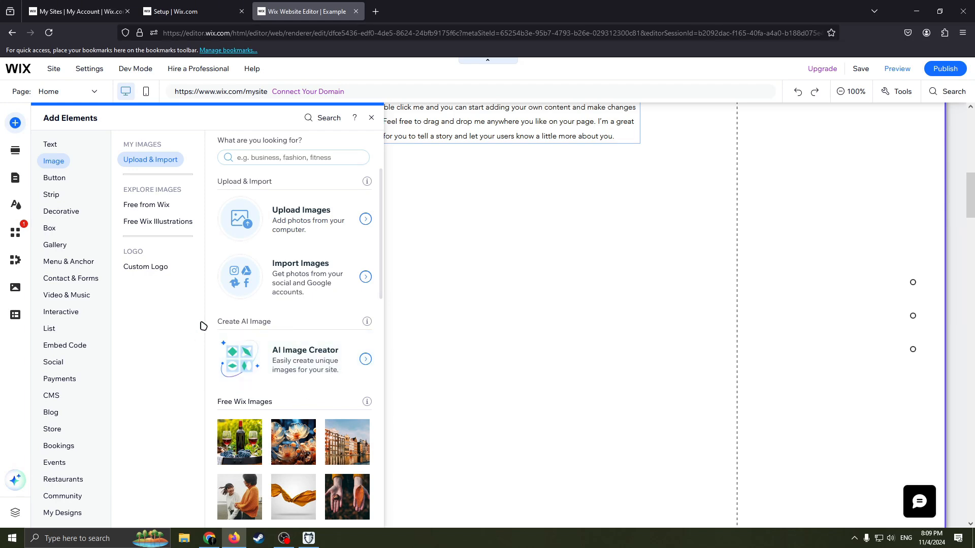
{"action": "left_click", "coordinate": [372, 120]}
Step: Move the About Me paragraph slightly down and to the right, and narrow its text box
{"action": "scroll", "coordinate": [440, 233], "scroll_direction": "up", "scroll_amount": 5}
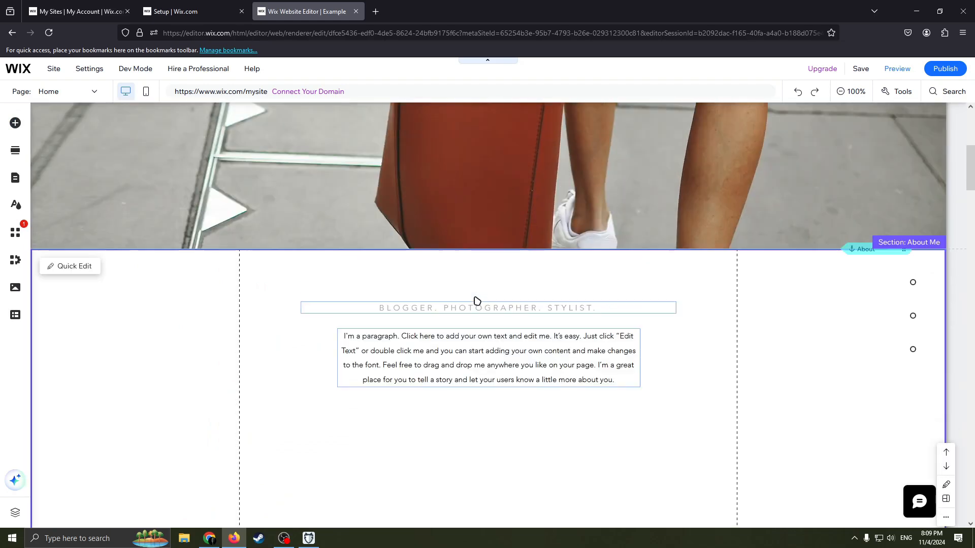
{"action": "scroll", "coordinate": [474, 301], "scroll_direction": "down", "scroll_amount": 2}
{"action": "scroll", "coordinate": [483, 323], "scroll_direction": "up", "scroll_amount": 1}
{"action": "left_click", "coordinate": [486, 325]}
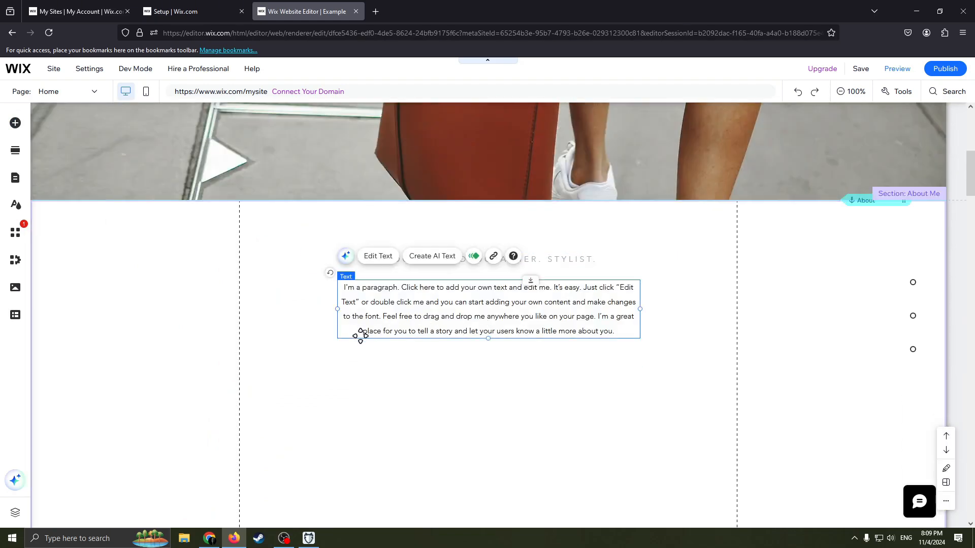
{"action": "left_click_drag", "start_coordinate": [511, 316], "coordinate": [529, 338]}
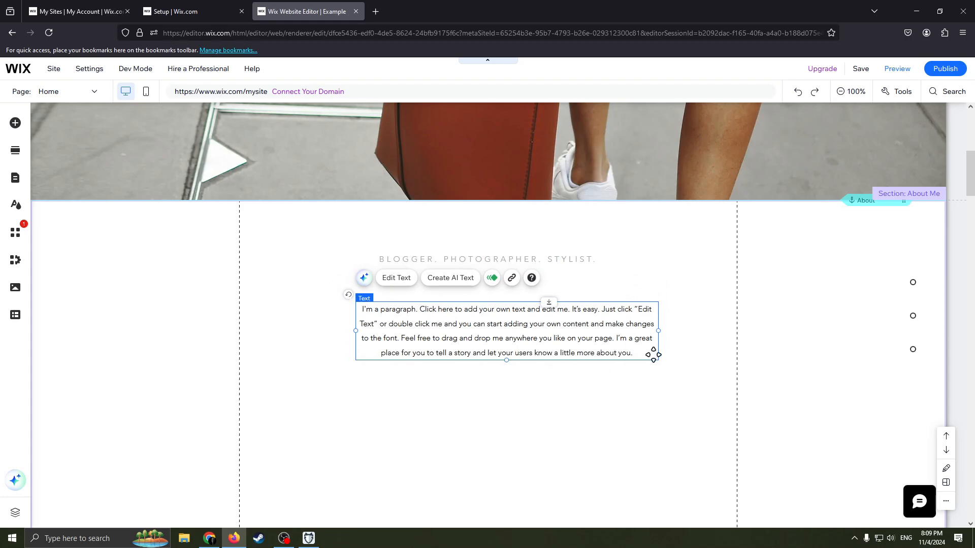
{"action": "left_click_drag", "start_coordinate": [660, 331], "coordinate": [604, 352]}
{"action": "scroll", "coordinate": [615, 403], "scroll_direction": "up", "scroll_amount": 3}
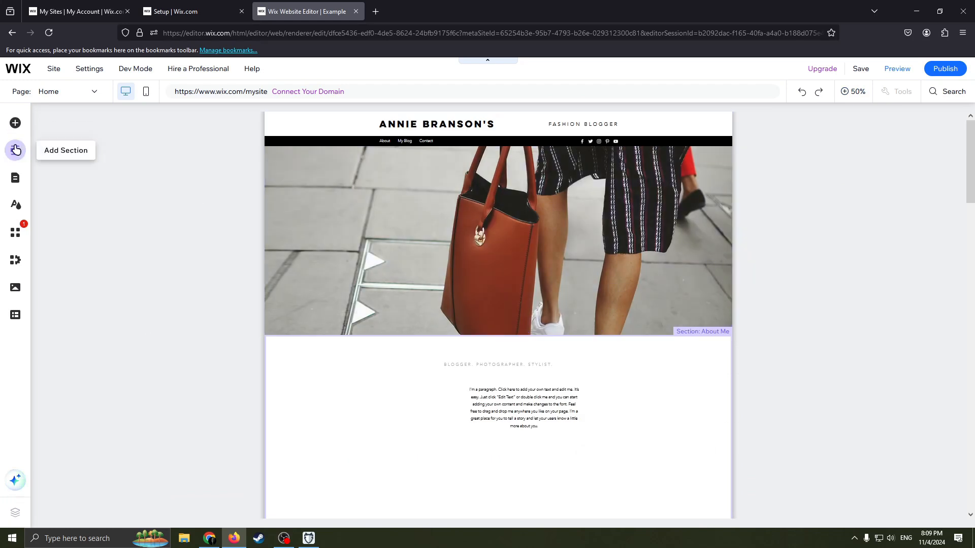
Step: Insert the collage-style Gallery section design subtitled "Our Signature Aesthetic" between the handbag hero image and the About Me section
{"action": "left_click", "coordinate": [15, 151]}
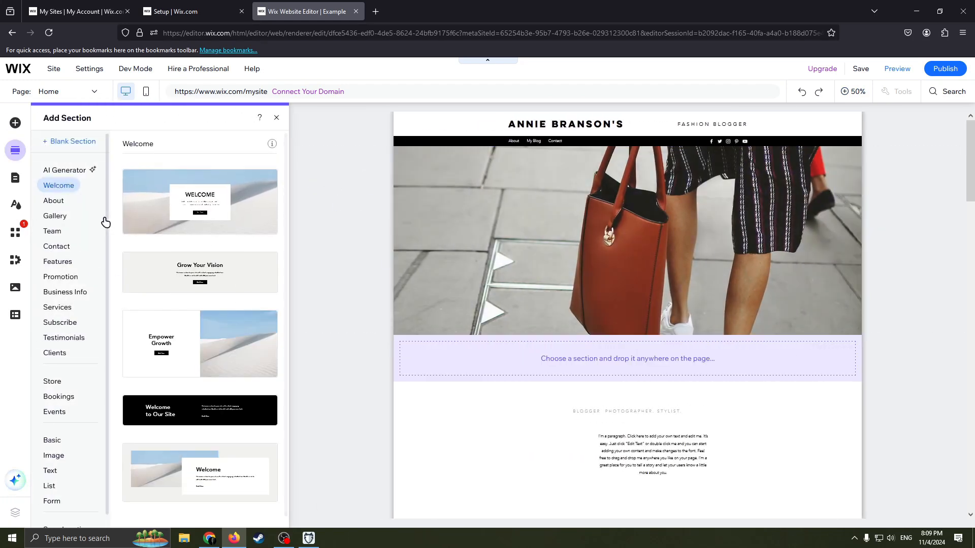
{"action": "scroll", "coordinate": [98, 221], "scroll_direction": "down", "scroll_amount": 1}
{"action": "left_click", "coordinate": [55, 205]}
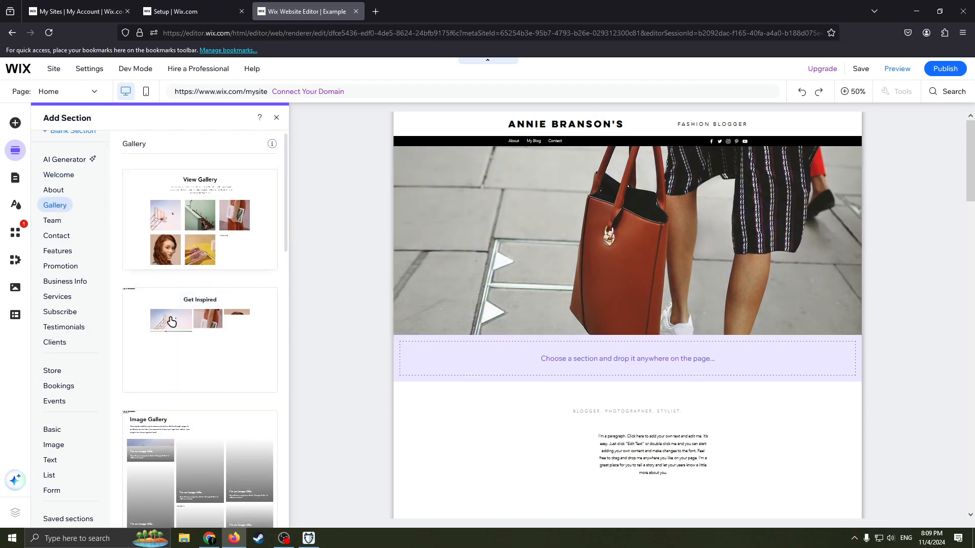
{"action": "scroll", "coordinate": [192, 337], "scroll_direction": "down", "scroll_amount": 3}
{"action": "scroll", "coordinate": [189, 335], "scroll_direction": "up", "scroll_amount": 3}
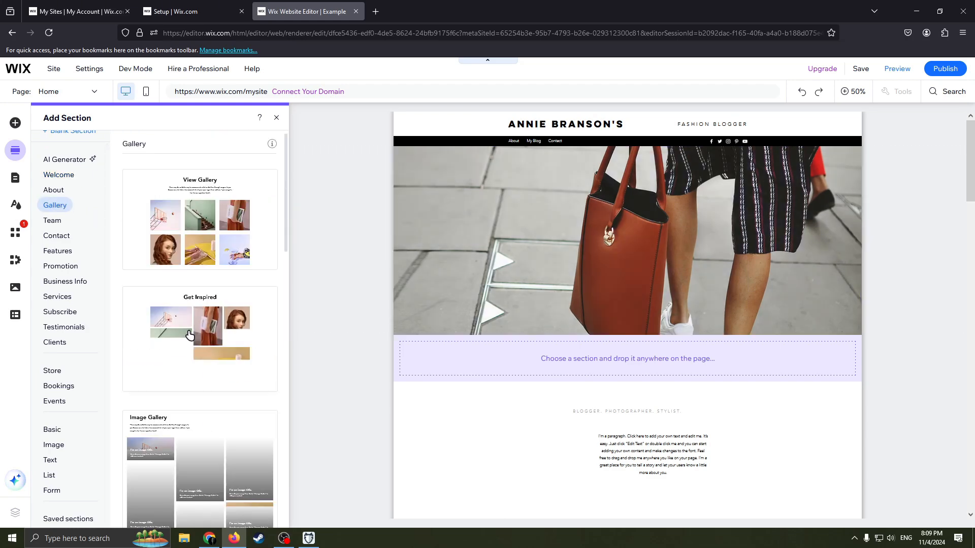
{"action": "scroll", "coordinate": [197, 316], "scroll_direction": "down", "scroll_amount": 10}
{"action": "scroll", "coordinate": [189, 317], "scroll_direction": "up", "scroll_amount": 10}
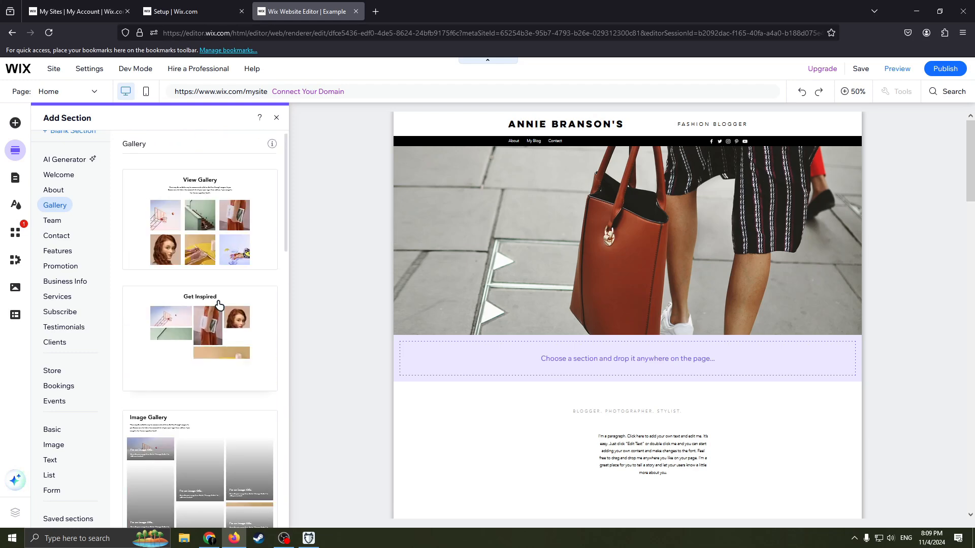
{"action": "scroll", "coordinate": [219, 315], "scroll_direction": "down", "scroll_amount": 10}
{"action": "scroll", "coordinate": [218, 325], "scroll_direction": "up", "scroll_amount": 10}
{"action": "scroll", "coordinate": [234, 301], "scroll_direction": "down", "scroll_amount": 10}
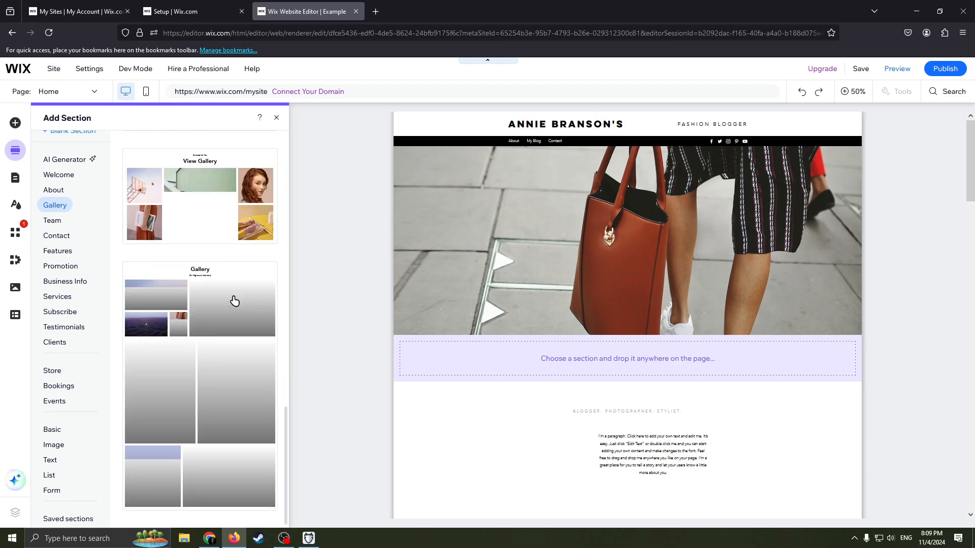
{"action": "scroll", "coordinate": [233, 300], "scroll_direction": "up", "scroll_amount": 10}
{"action": "scroll", "coordinate": [226, 305], "scroll_direction": "down", "scroll_amount": 5}
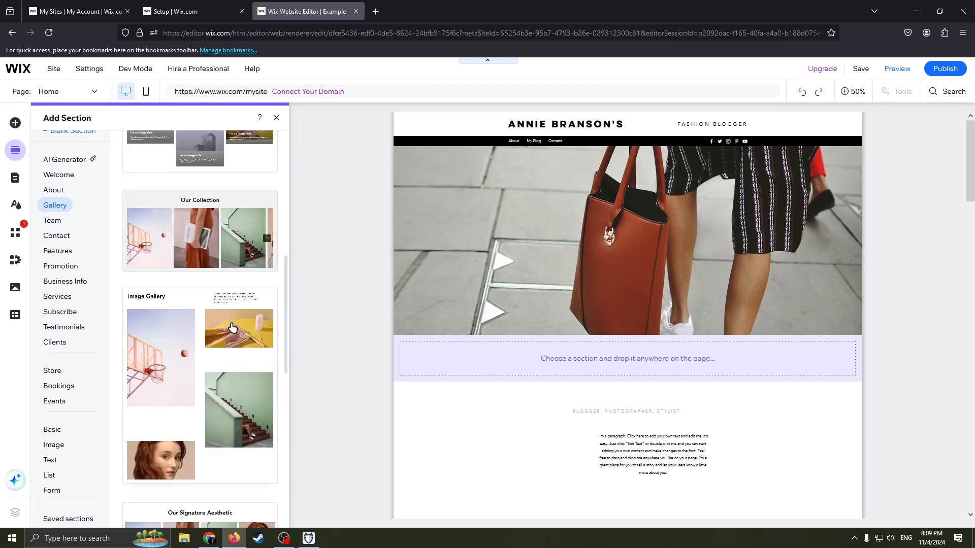
{"action": "scroll", "coordinate": [217, 304], "scroll_direction": "down", "scroll_amount": 5}
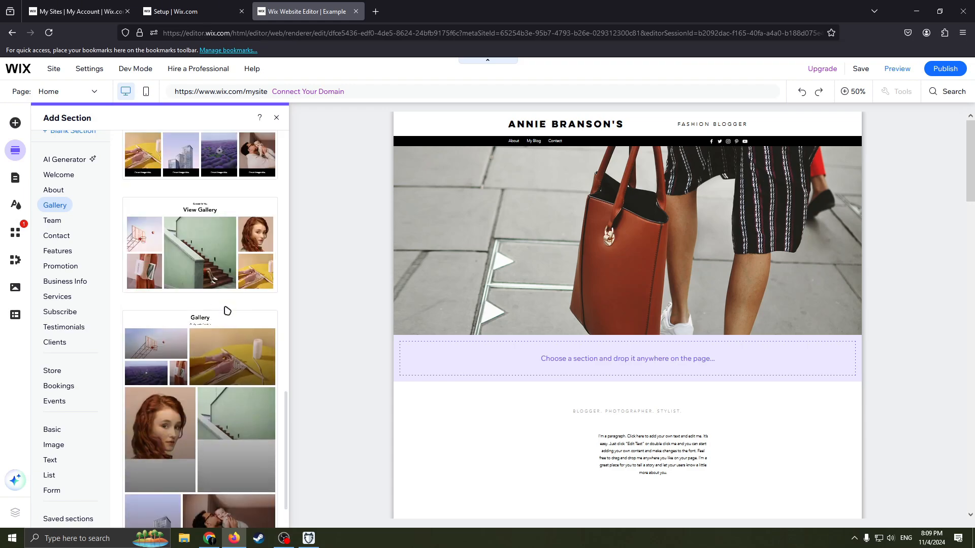
{"action": "left_click_drag", "start_coordinate": [188, 357], "coordinate": [762, 411]}
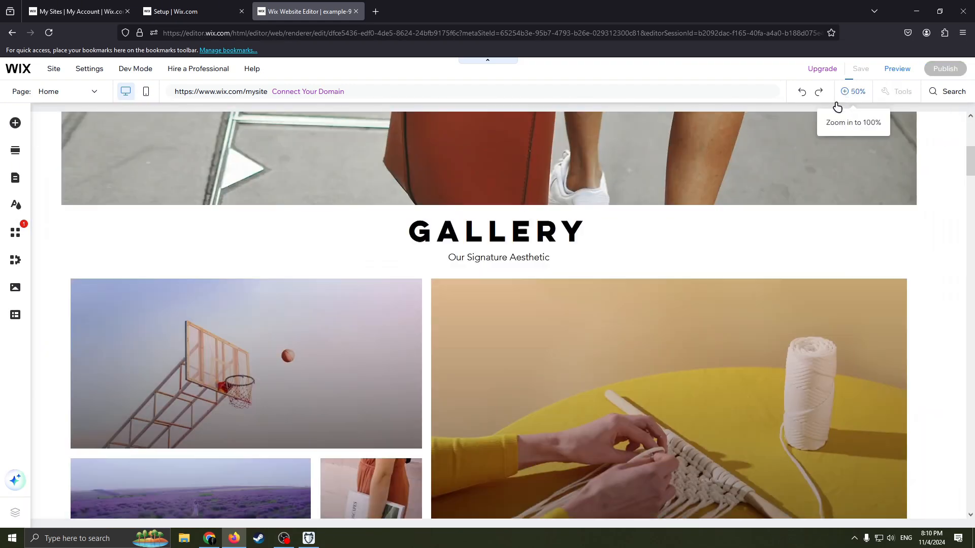
Step: Examine the new Gallery section's images and layout at 50% and 100% zoom
{"action": "left_click", "coordinate": [835, 103]}
{"action": "scroll", "coordinate": [619, 304], "scroll_direction": "down", "scroll_amount": 4}
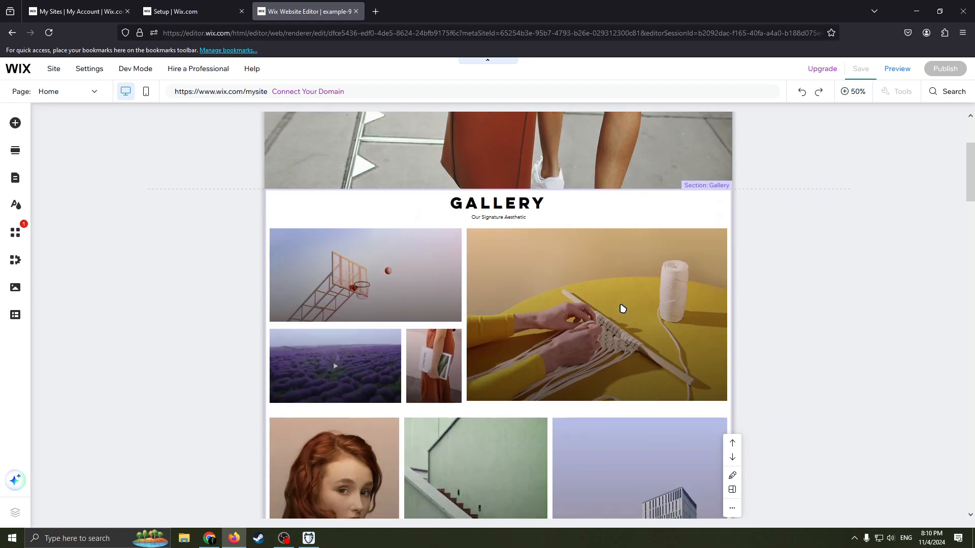
{"action": "scroll", "coordinate": [528, 270], "scroll_direction": "down", "scroll_amount": 2}
{"action": "scroll", "coordinate": [522, 279], "scroll_direction": "up", "scroll_amount": 3}
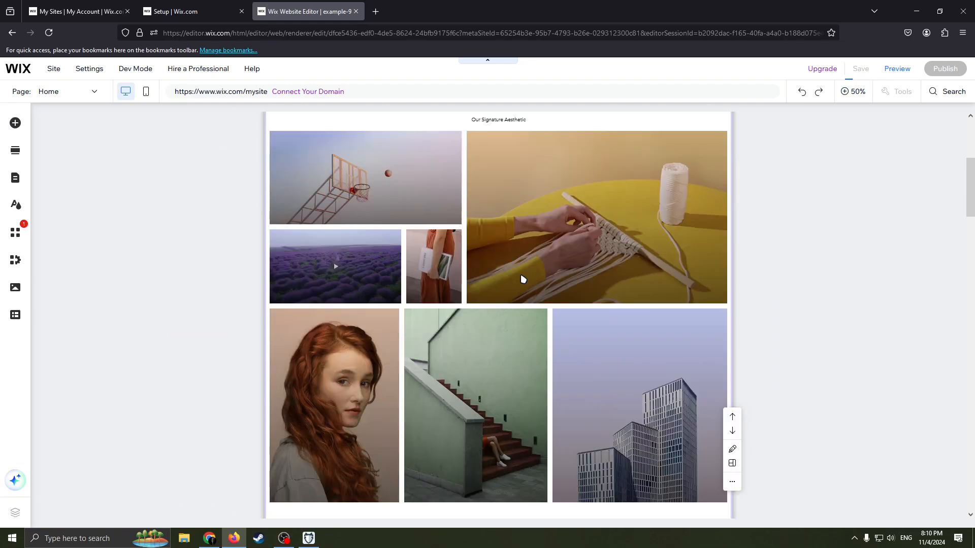
{"action": "left_click", "coordinate": [859, 98]}
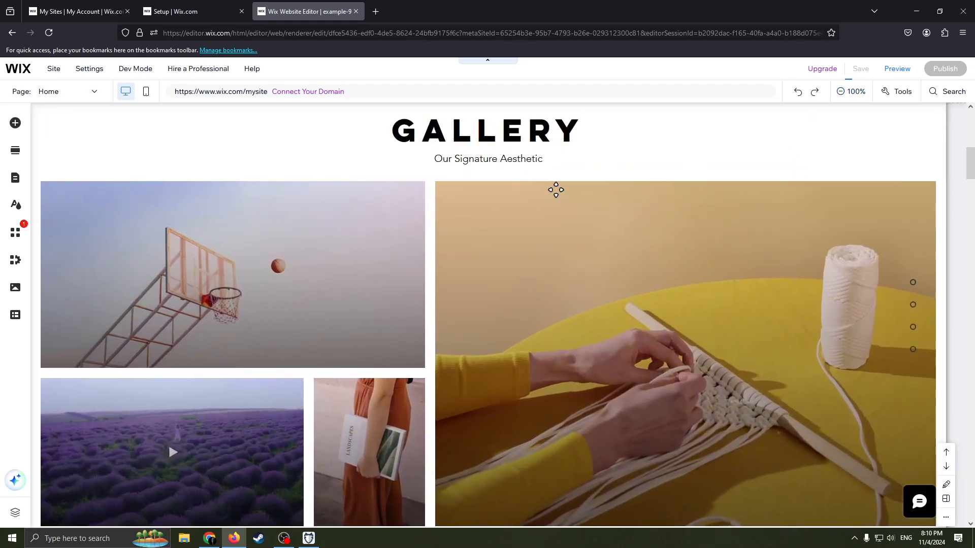
{"action": "scroll", "coordinate": [564, 213], "scroll_direction": "down", "scroll_amount": 3}
{"action": "scroll", "coordinate": [456, 238], "scroll_direction": "up", "scroll_amount": 4}
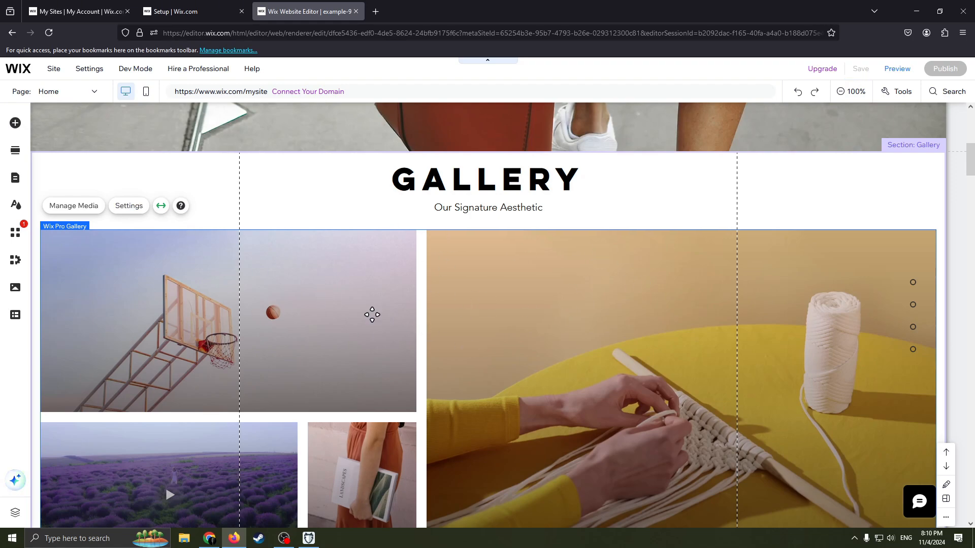
{"action": "scroll", "coordinate": [268, 267], "scroll_direction": "down", "scroll_amount": 3}
{"action": "scroll", "coordinate": [522, 375], "scroll_direction": "up", "scroll_amount": 4}
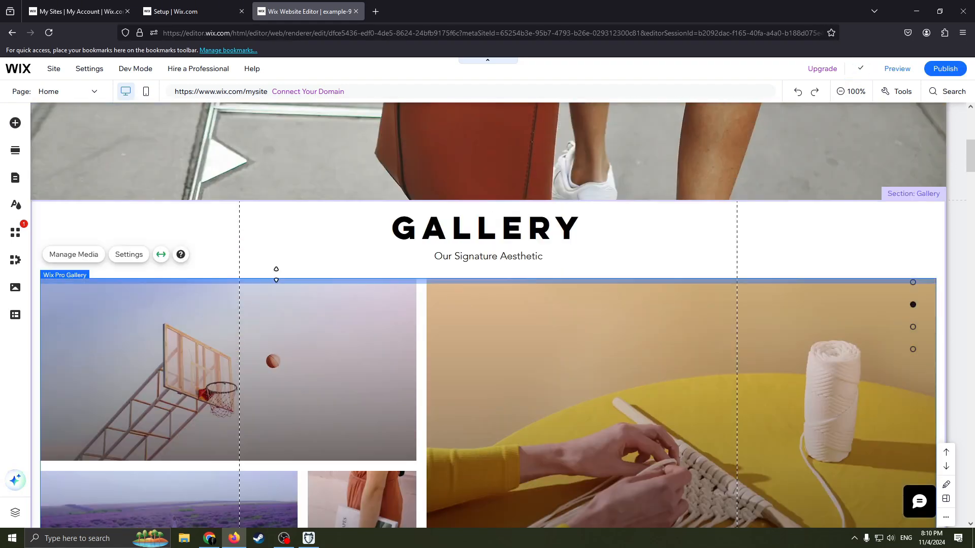
Step: Reorder the gallery's media so the basketball hoop image takes the seventh position
{"action": "left_click", "coordinate": [81, 258]}
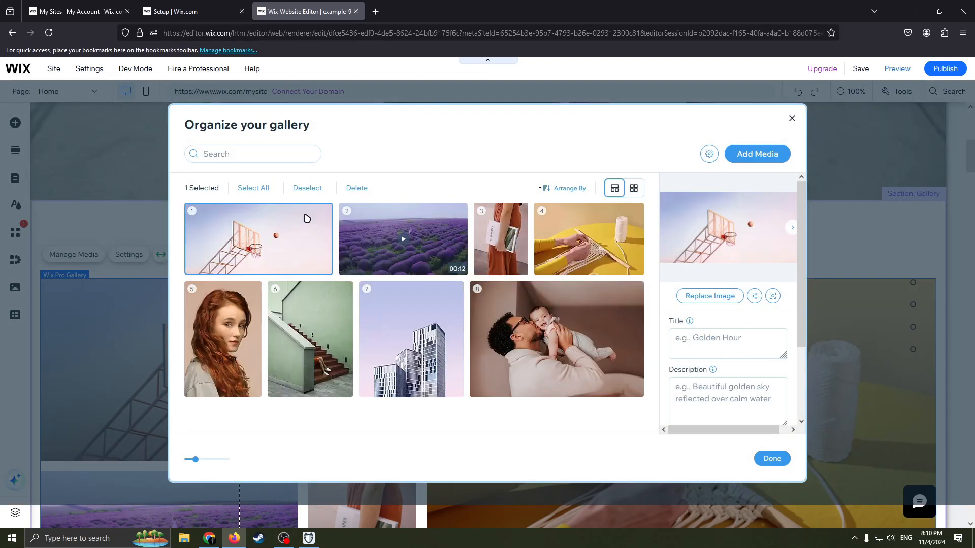
{"action": "left_click_drag", "start_coordinate": [258, 238], "coordinate": [499, 360]}
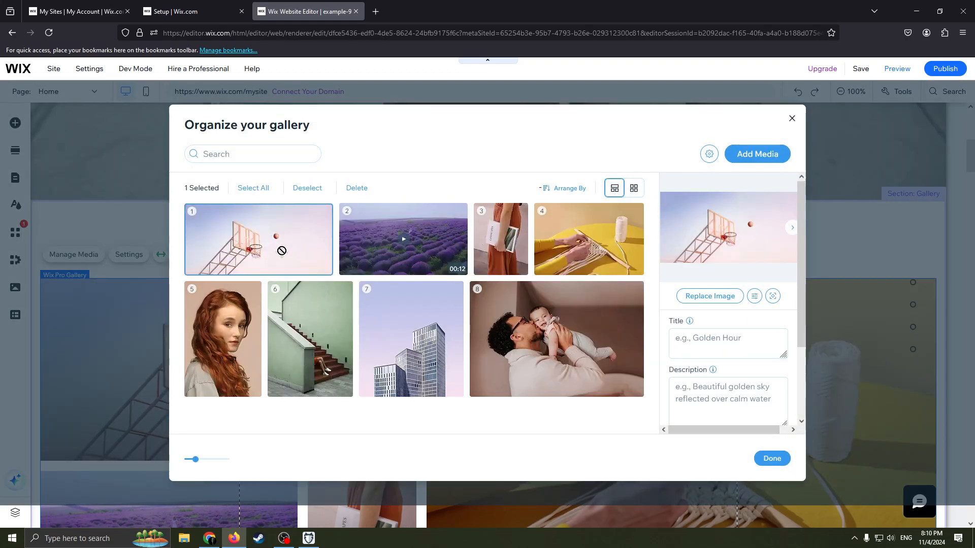
{"action": "left_click_drag", "start_coordinate": [281, 250], "coordinate": [391, 398]}
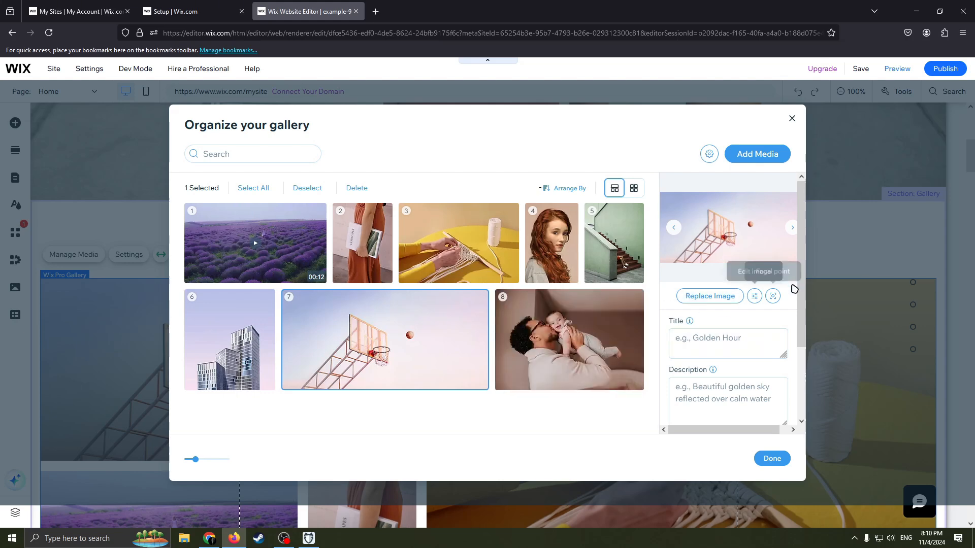
Step: Check the basketball image's title, description, alt text and link fields and the media types that can be added, and close the gallery organizer
{"action": "scroll", "coordinate": [741, 302], "scroll_direction": "down", "scroll_amount": 2}
{"action": "scroll", "coordinate": [750, 301], "scroll_direction": "up", "scroll_amount": 2}
{"action": "scroll", "coordinate": [752, 299], "scroll_direction": "down", "scroll_amount": 2}
{"action": "scroll", "coordinate": [761, 284], "scroll_direction": "up", "scroll_amount": 1}
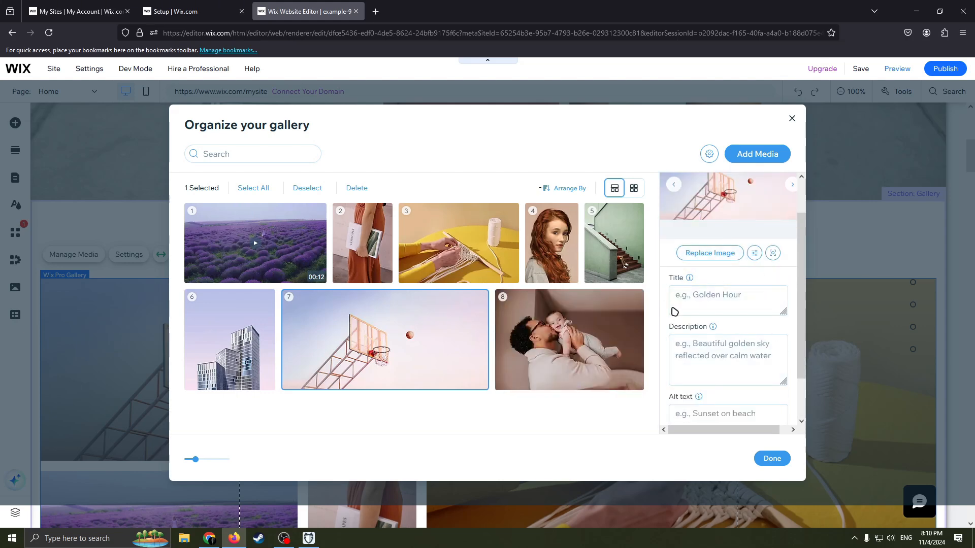
{"action": "scroll", "coordinate": [737, 334], "scroll_direction": "down", "scroll_amount": 1}
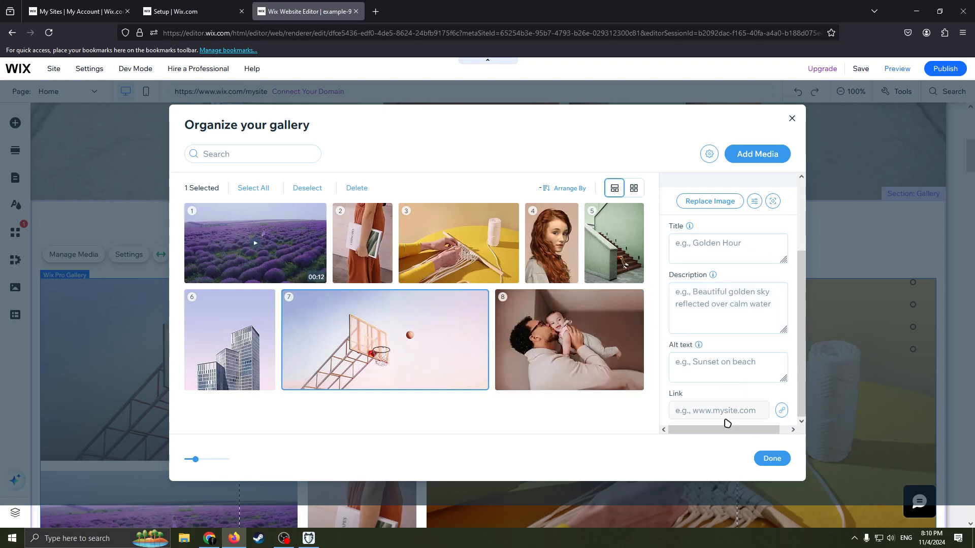
{"action": "scroll", "coordinate": [665, 285], "scroll_direction": "up", "scroll_amount": 3}
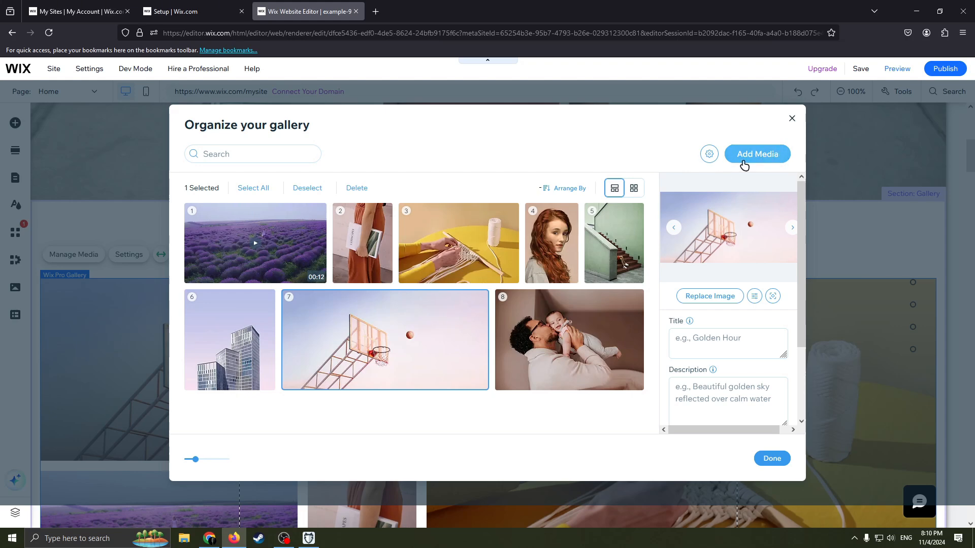
{"action": "left_click", "coordinate": [769, 155]}
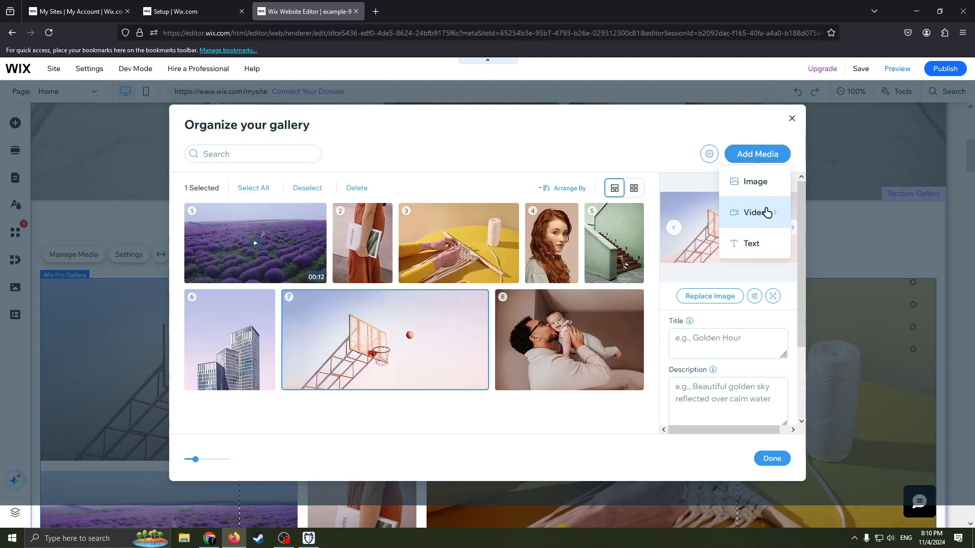
{"action": "left_click", "coordinate": [792, 118]}
Step: Check the reordered gallery below the hero image and view the page at 50% zoom
{"action": "scroll", "coordinate": [785, 239], "scroll_direction": "up", "scroll_amount": 8}
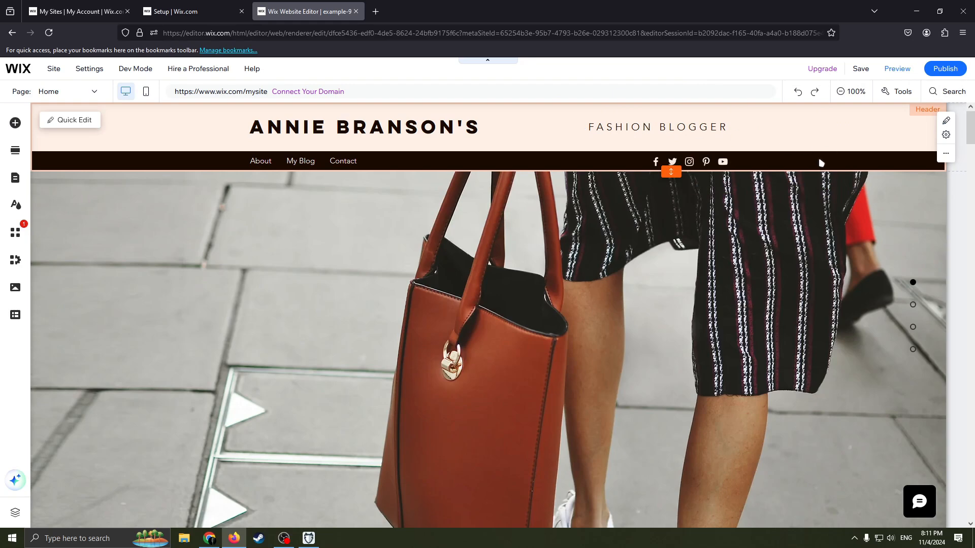
{"action": "scroll", "coordinate": [751, 193], "scroll_direction": "down", "scroll_amount": 3}
{"action": "scroll", "coordinate": [754, 198], "scroll_direction": "down", "scroll_amount": 5}
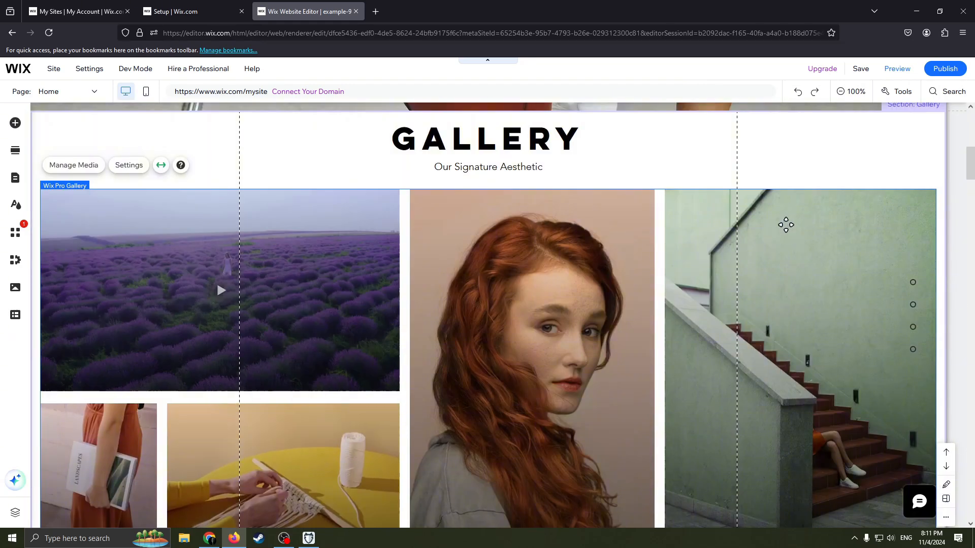
{"action": "left_click", "coordinate": [848, 91]}
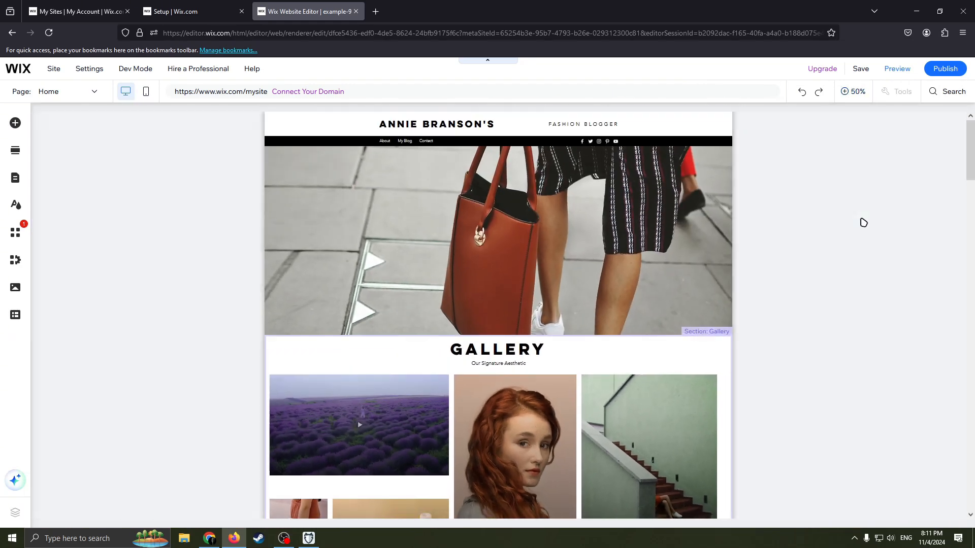